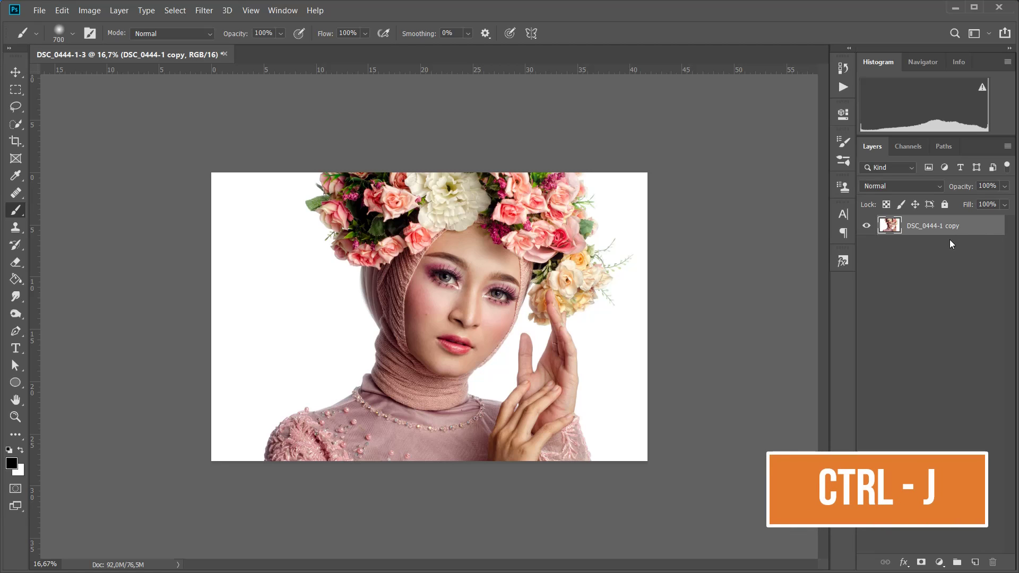
Duplicate the DSC_0444-1 copy portrait layer three times.
{"action": "key", "text": "ctrl+j"}
{"action": "key", "text": "ctrl+j"}
{"action": "key", "text": "ctrl+j"}
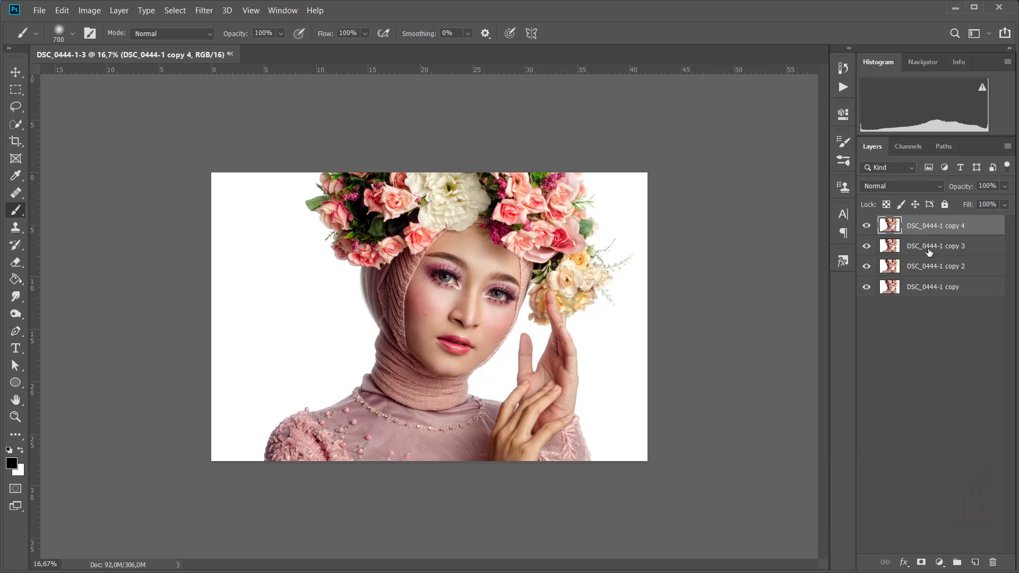
Rename the three duplicate layers, from lowest to uppermost, as Shadow, Highlight and Detail.
{"action": "left_click", "coordinate": [933, 266]}
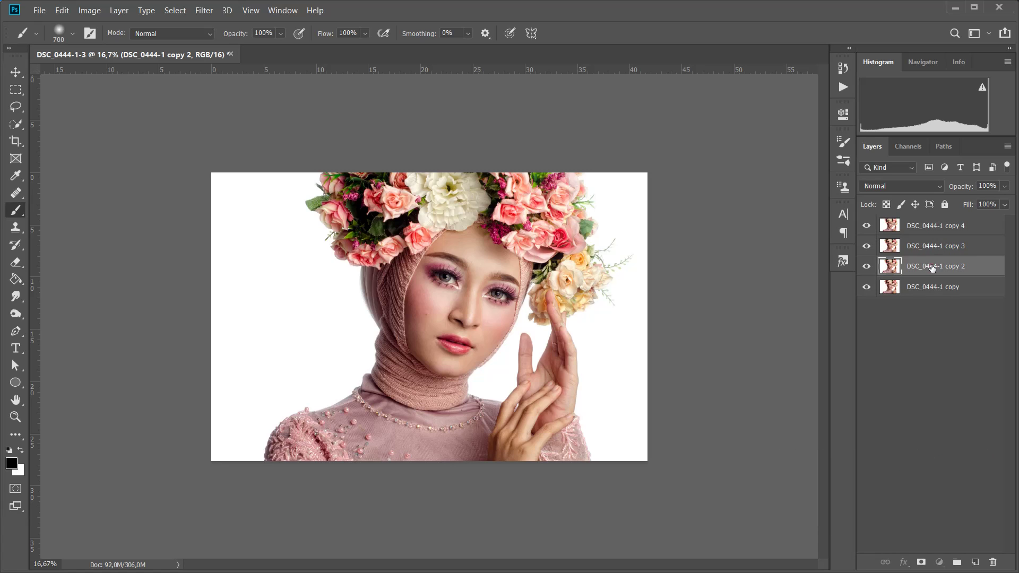
{"action": "double_click", "coordinate": [933, 267]}
{"action": "type", "text": "Shadow"}
{"action": "double_click", "coordinate": [929, 245]}
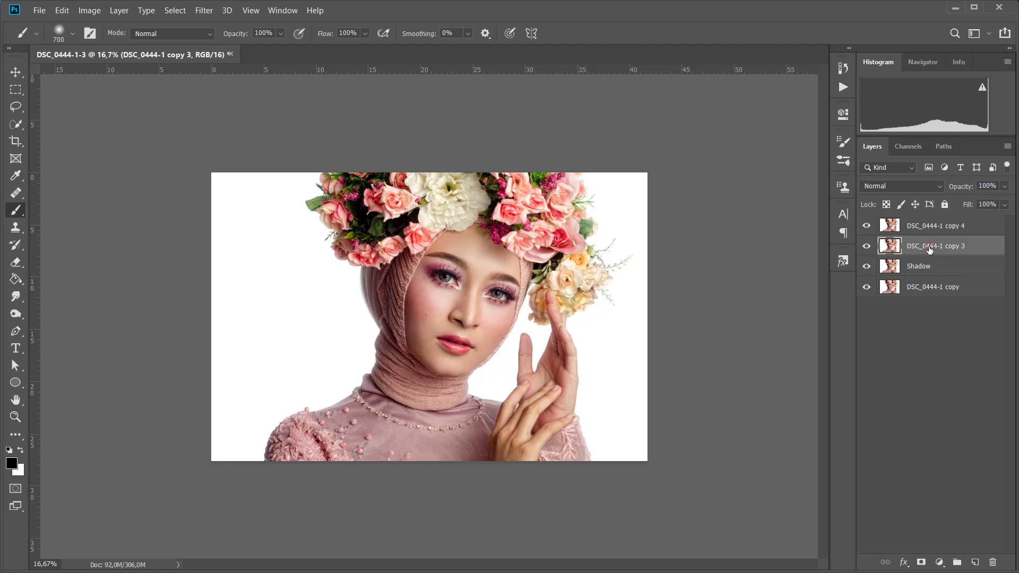
{"action": "type", "text": "Highlight"}
{"action": "double_click", "coordinate": [935, 225]}
{"action": "type", "text": "Detail"}
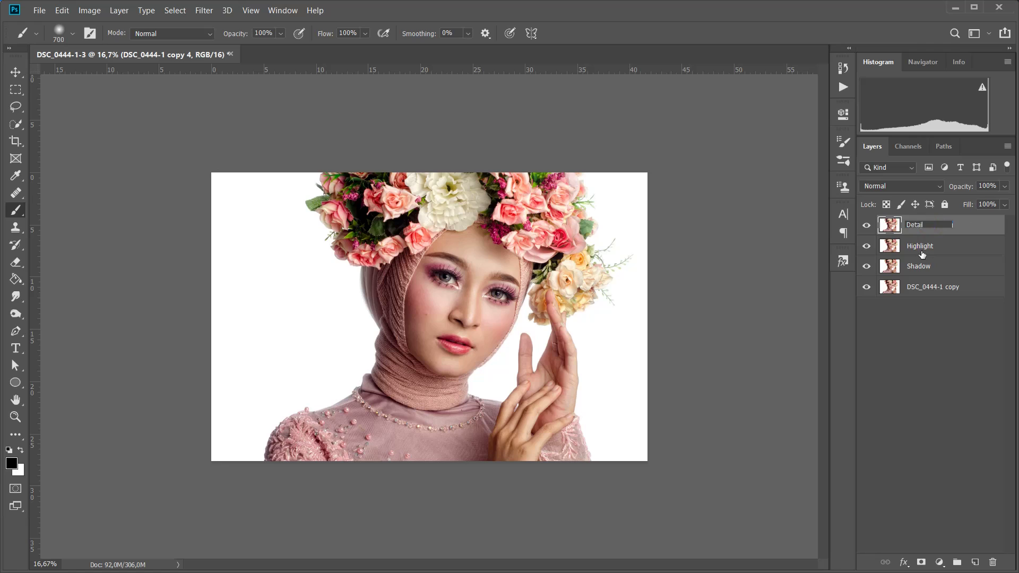
{"action": "key", "text": "Return"}
Convert the Highlight and Shadow layers into separate smart objects.
{"action": "left_click", "coordinate": [953, 253]}
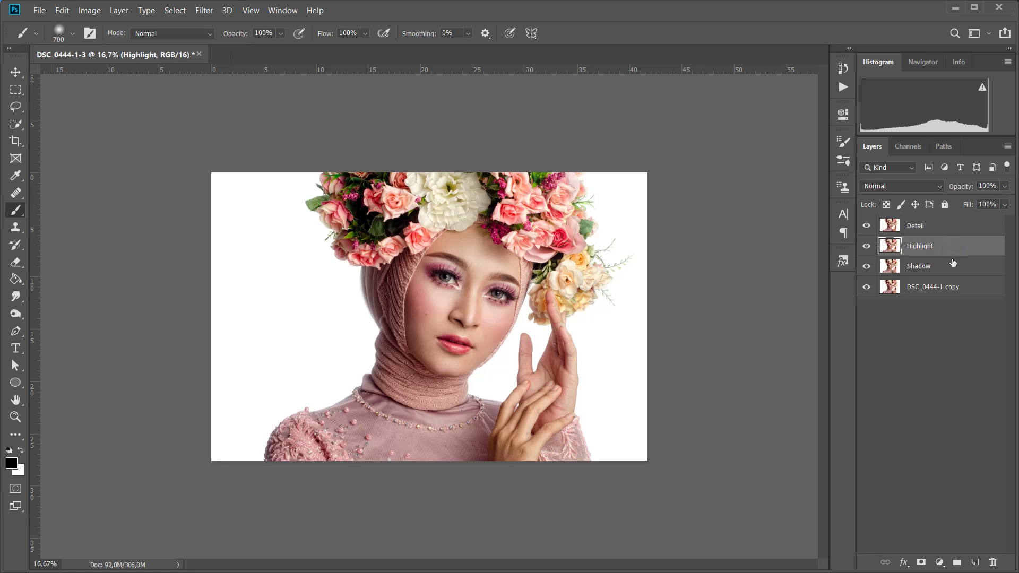
{"action": "left_click", "coordinate": [949, 262]}
{"action": "left_click", "coordinate": [948, 249]}
{"action": "right_click", "coordinate": [962, 248]}
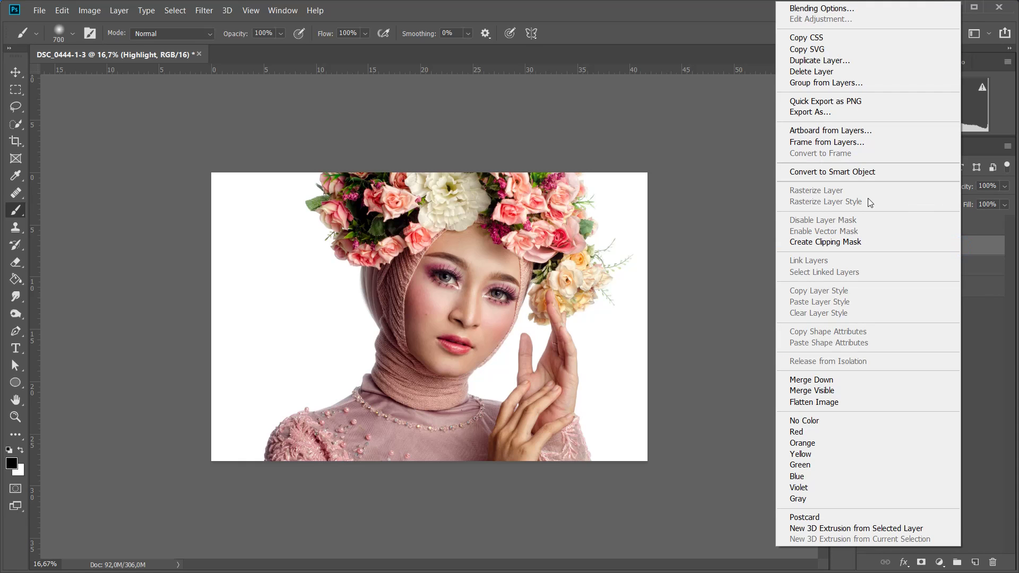
{"action": "left_click", "coordinate": [863, 172]}
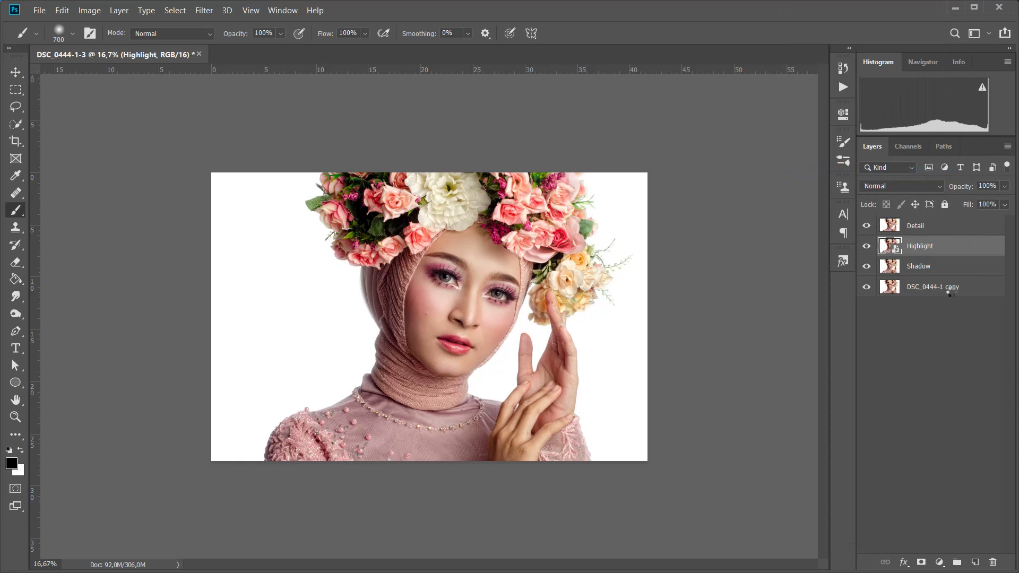
{"action": "left_click", "coordinate": [949, 266]}
{"action": "right_click", "coordinate": [950, 266]}
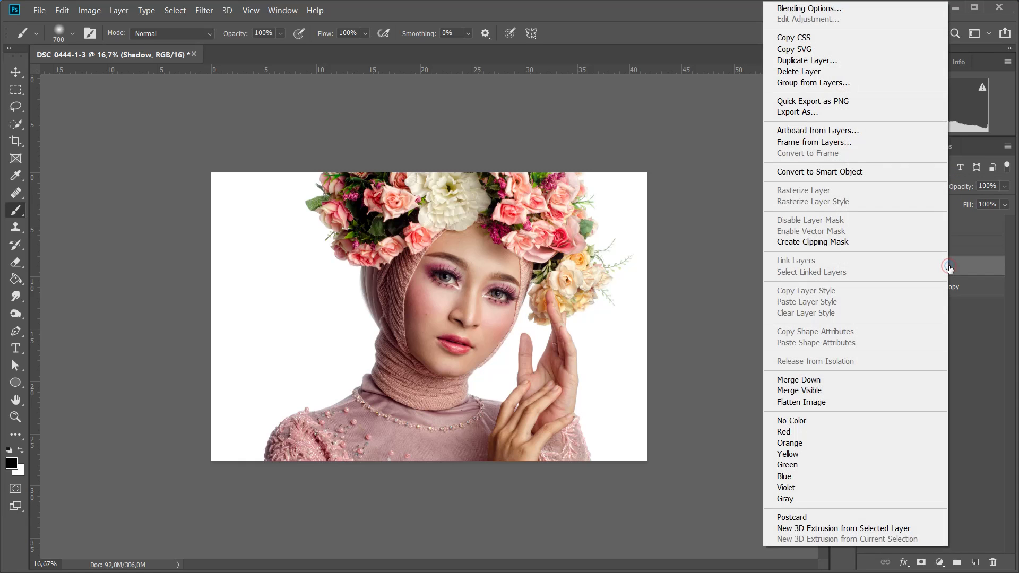
{"action": "left_click", "coordinate": [831, 172]}
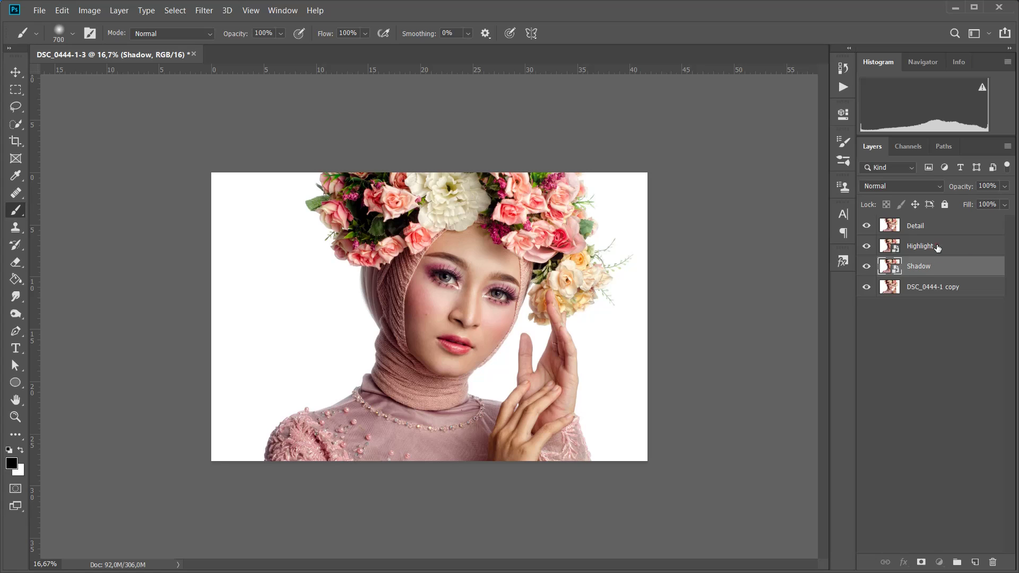
Group the Shadow, Highlight and Detail layers and name the group Fx.
{"action": "left_click", "coordinate": [937, 248]}
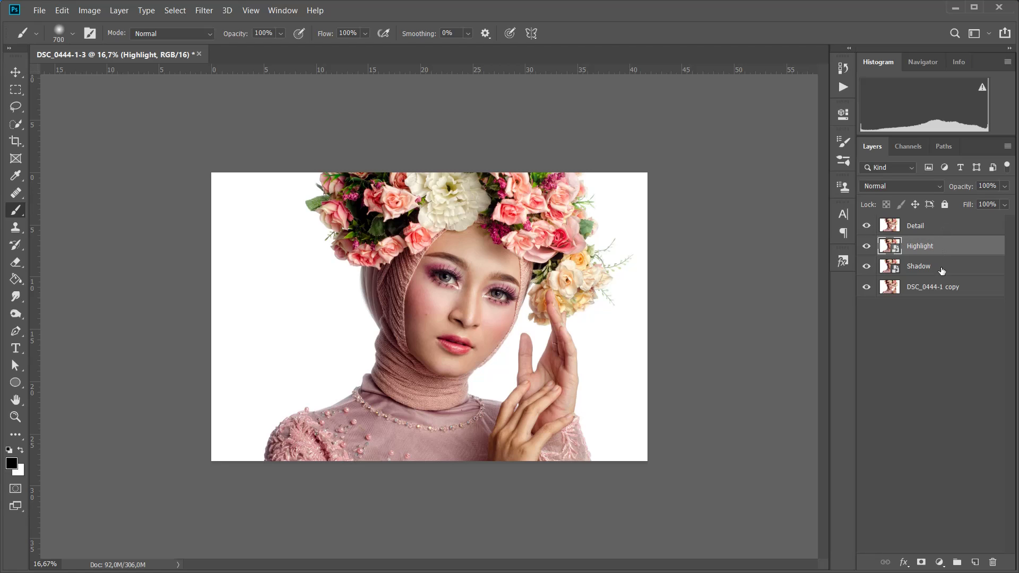
{"action": "left_click", "coordinate": [942, 268]}
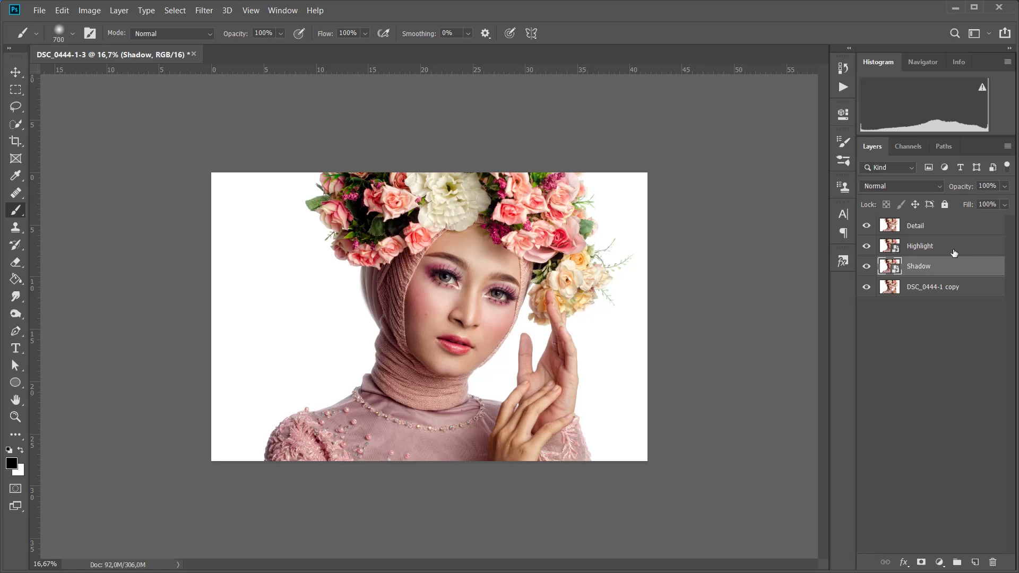
{"action": "left_click", "coordinate": [955, 246], "text": "shift"}
{"action": "left_click", "coordinate": [959, 226], "text": "shift"}
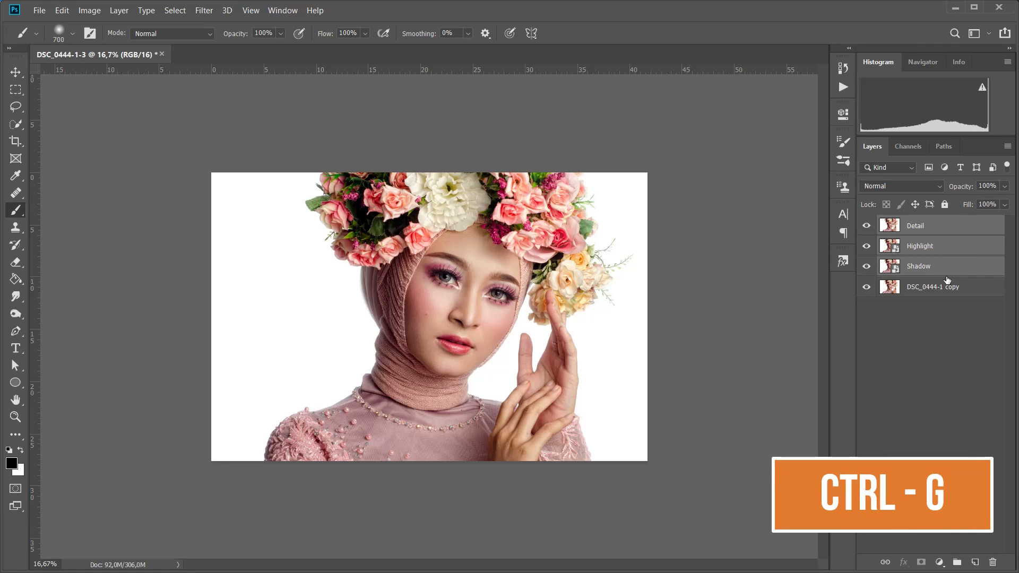
{"action": "key", "text": "ctrl+g"}
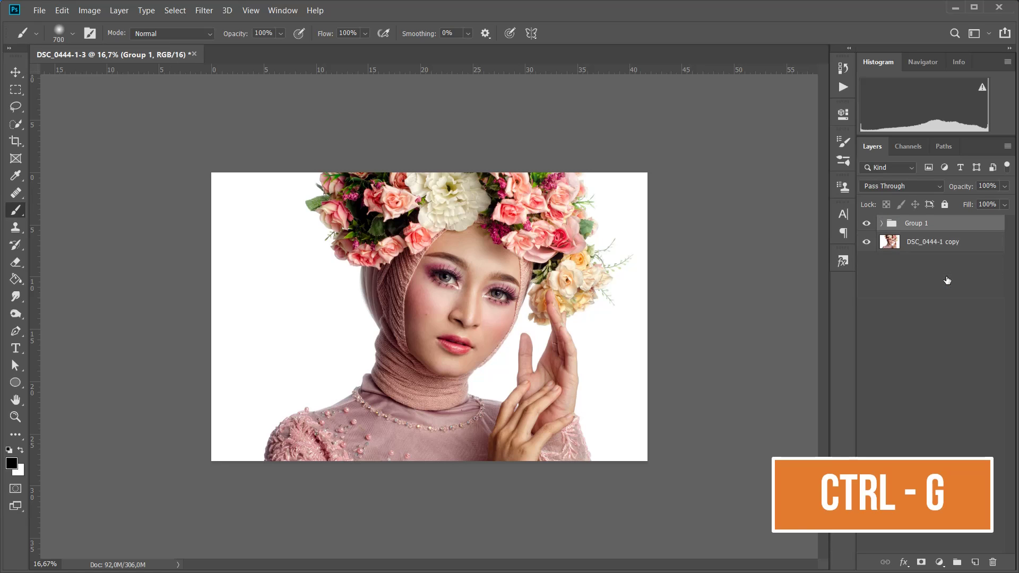
{"action": "double_click", "coordinate": [917, 224]}
{"action": "type", "text": "Fx"}
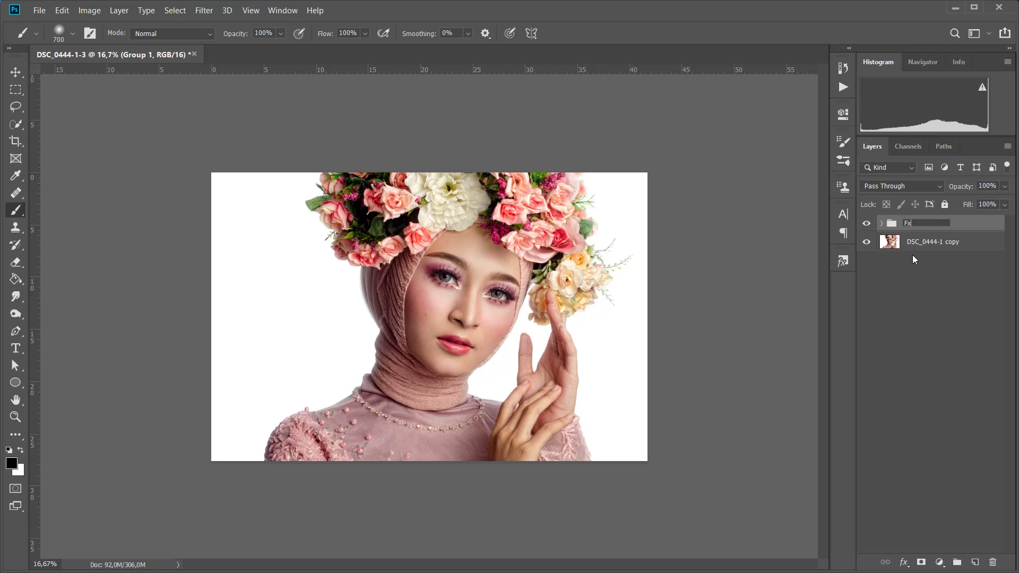
{"action": "key", "text": "Return"}
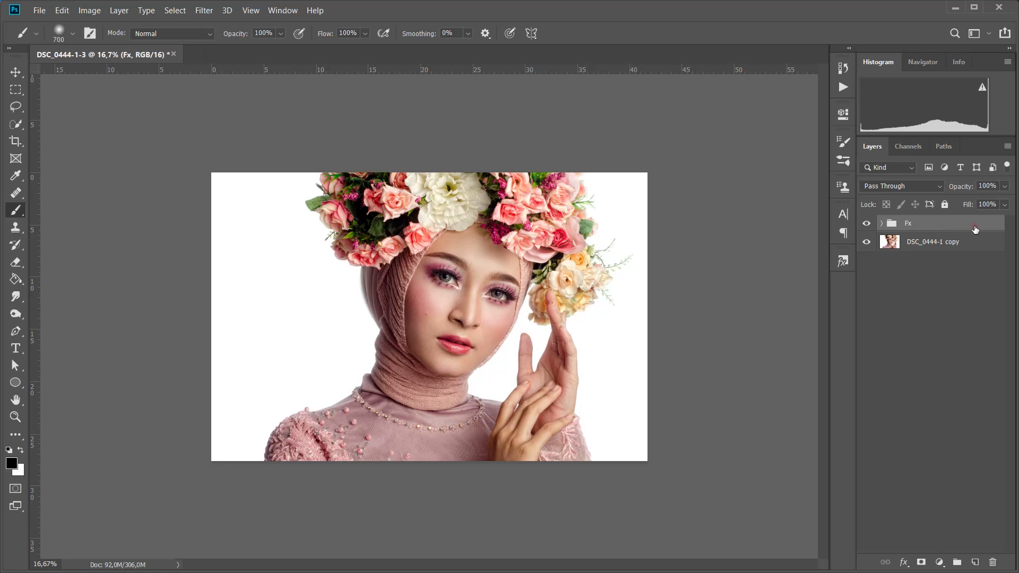
Hide the Detail layer inside the Fx group and apply a strong Gaussian Blur to the Highlight layer.
{"action": "left_click", "coordinate": [882, 225]}
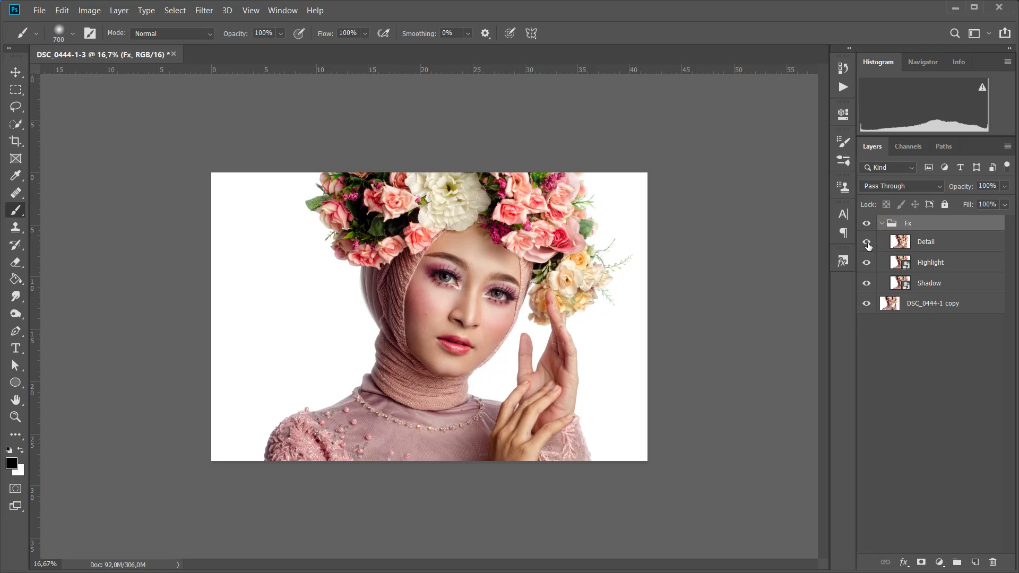
{"action": "left_click", "coordinate": [867, 242]}
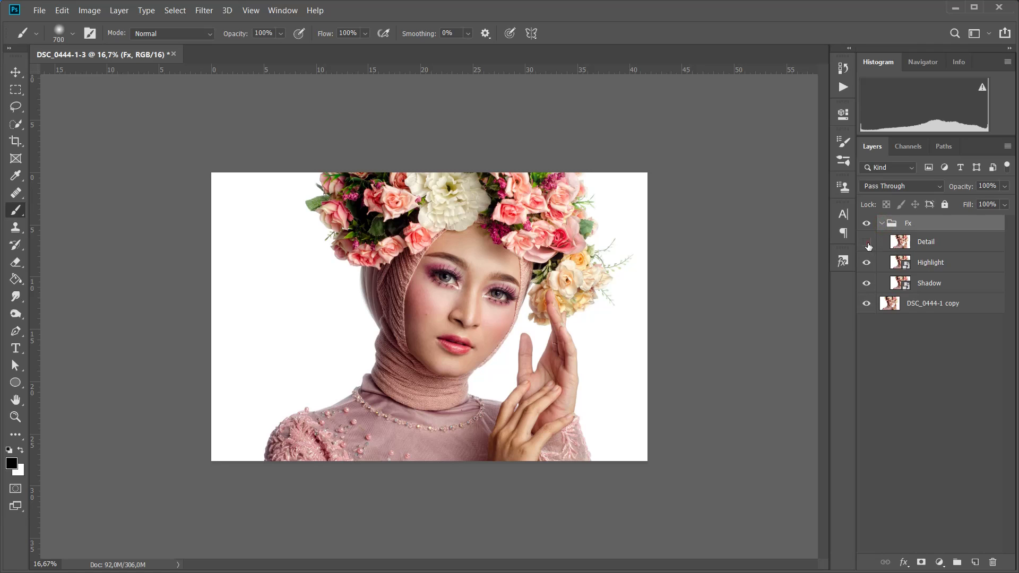
{"action": "left_click", "coordinate": [927, 264]}
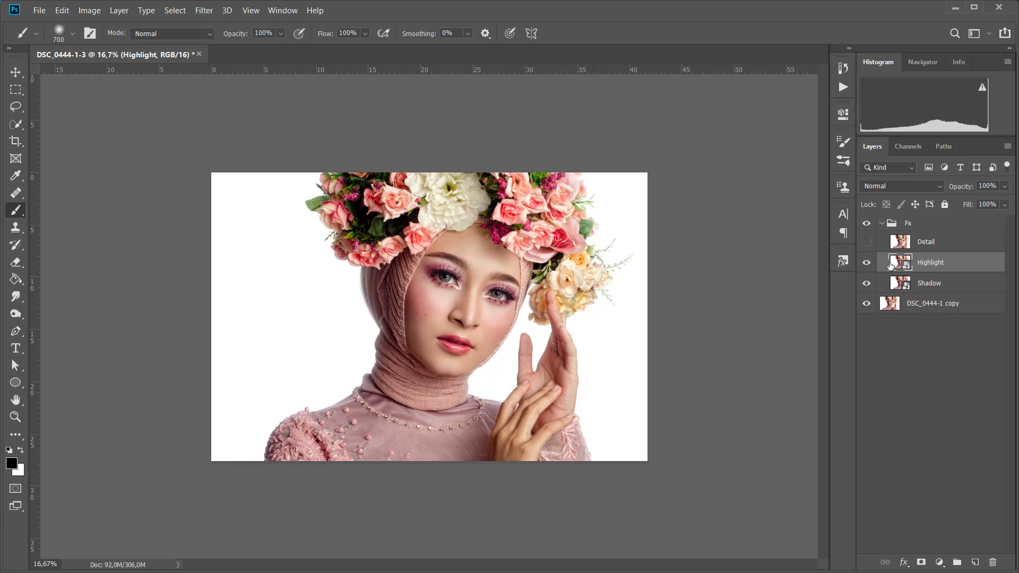
{"action": "left_click", "coordinate": [205, 10]}
{"action": "mouse_move", "coordinate": [259, 151]}
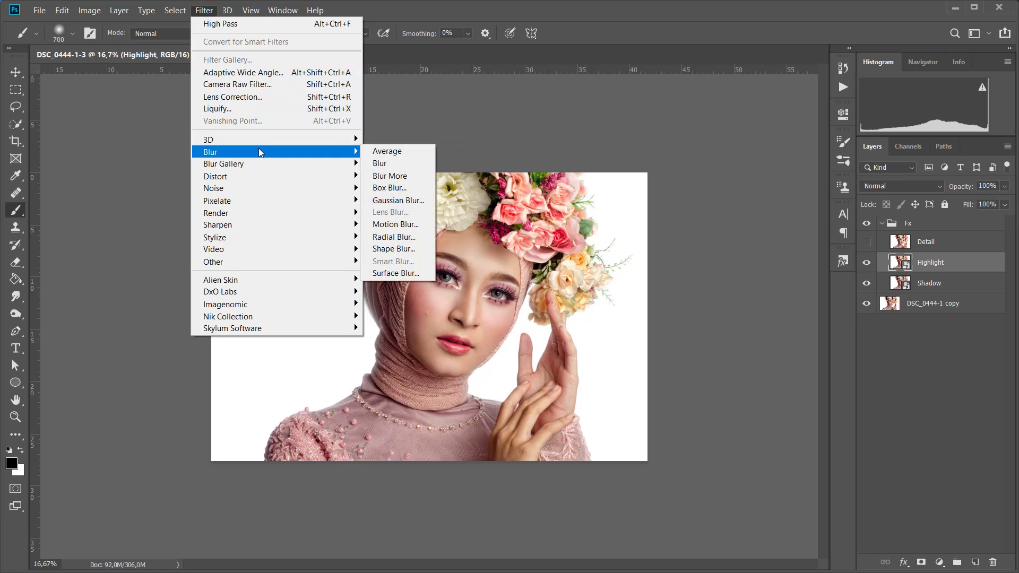
{"action": "left_click", "coordinate": [399, 201]}
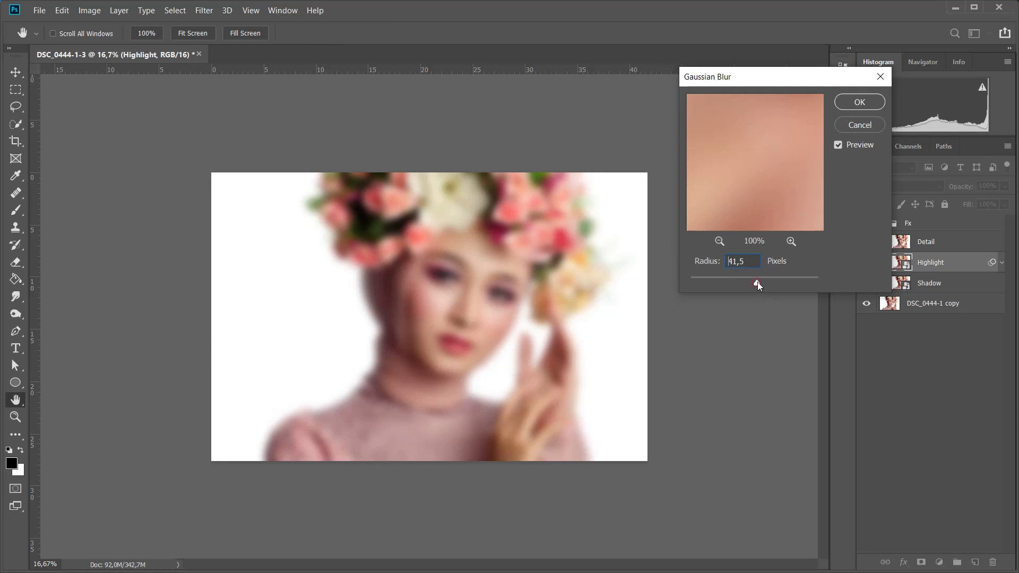
{"action": "left_click_drag", "start_coordinate": [759, 283], "coordinate": [762, 281]}
{"action": "left_click", "coordinate": [855, 100]}
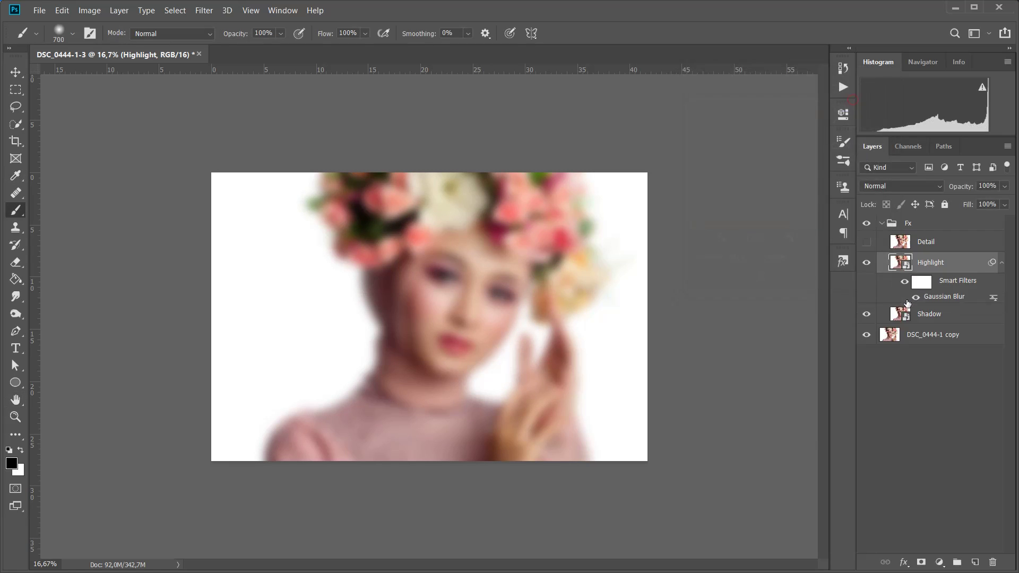
Set the Highlight layer's blend mode to Soft Light.
{"action": "left_click", "coordinate": [921, 187]}
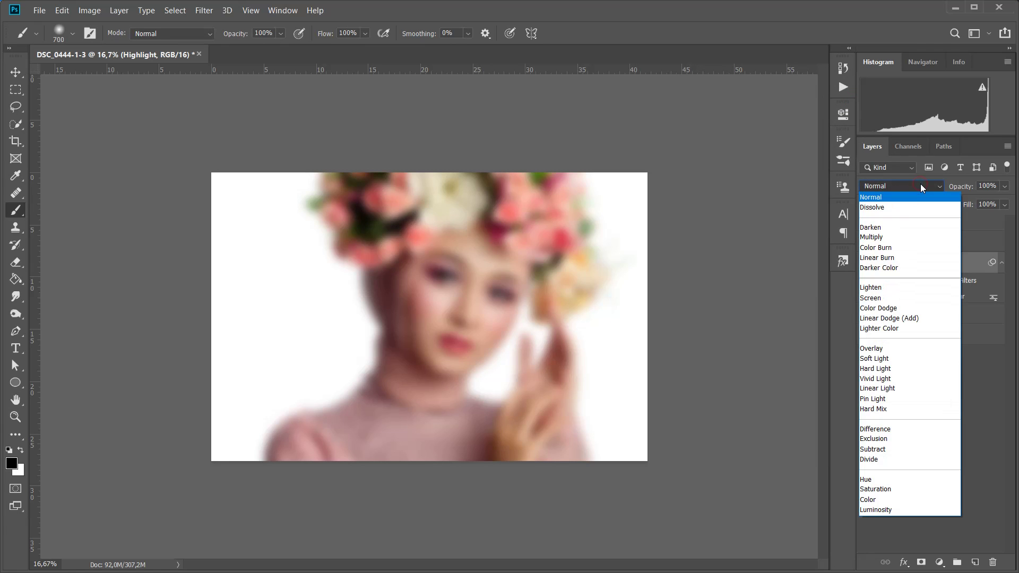
{"action": "left_click", "coordinate": [886, 359]}
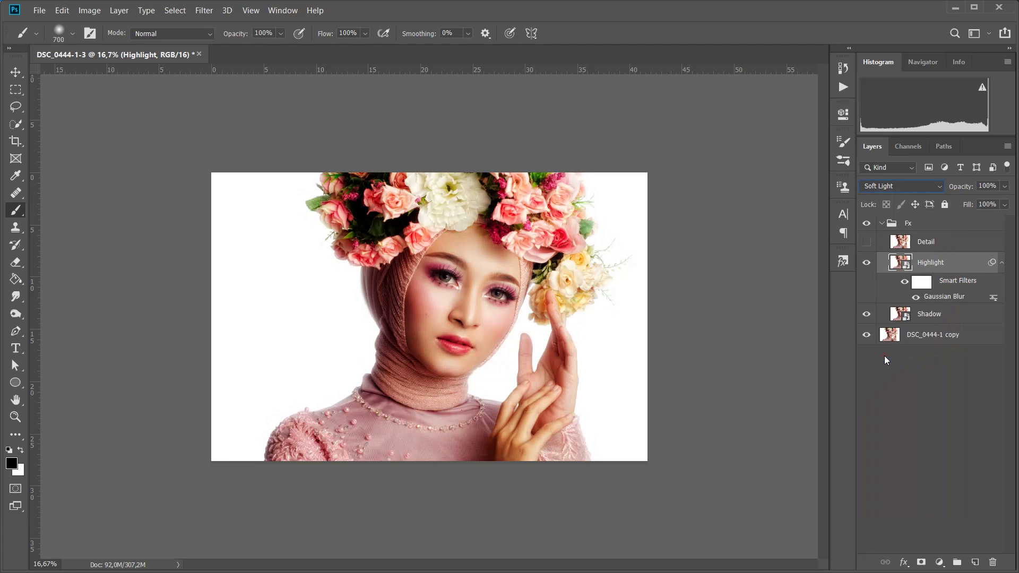
{"action": "left_click", "coordinate": [917, 185]}
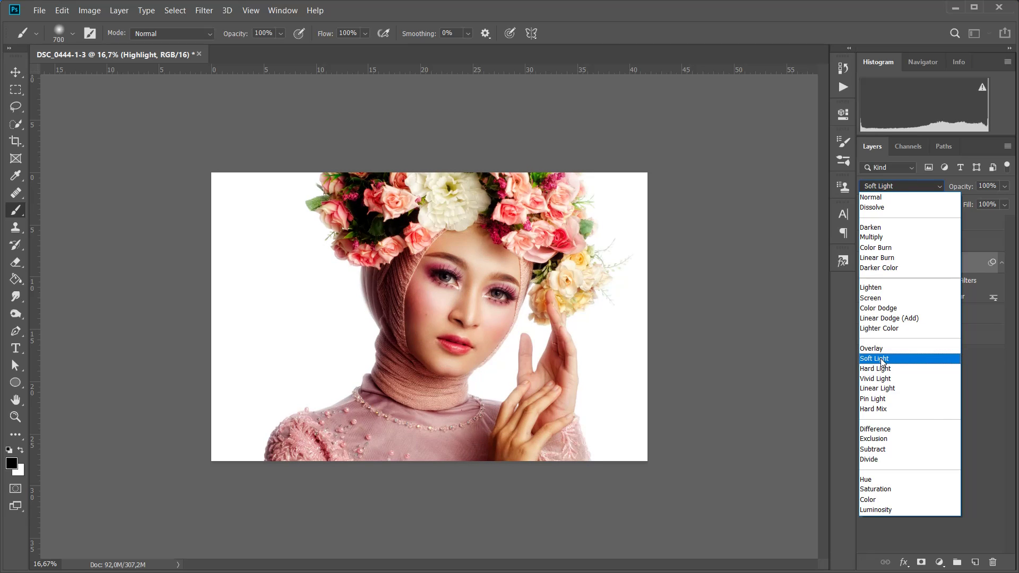
{"action": "left_click", "coordinate": [882, 361]}
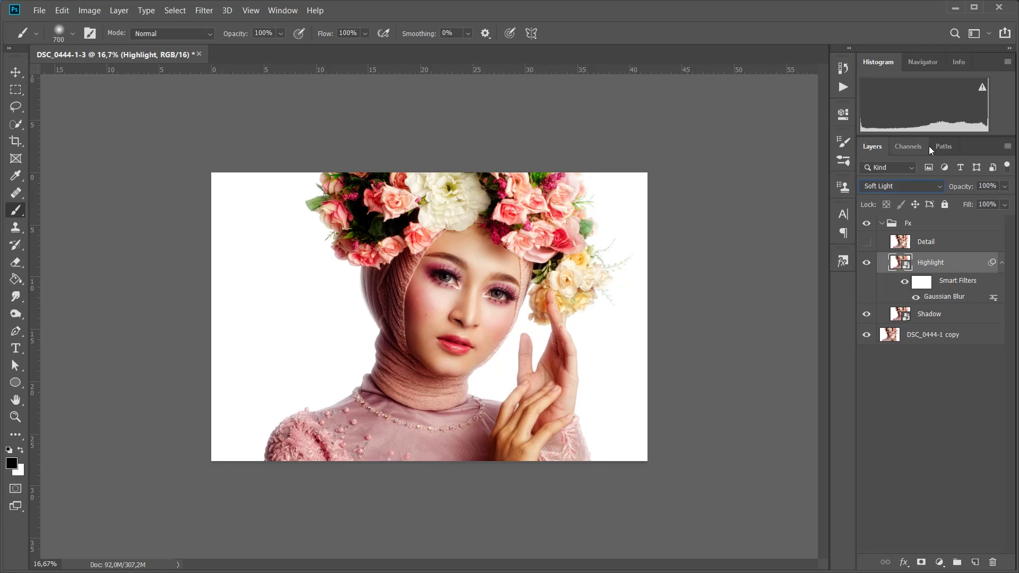
Load the RGB channel's luminosity as a selection and add it to the Highlight layer as a layer mask.
{"action": "left_click", "coordinate": [911, 150]}
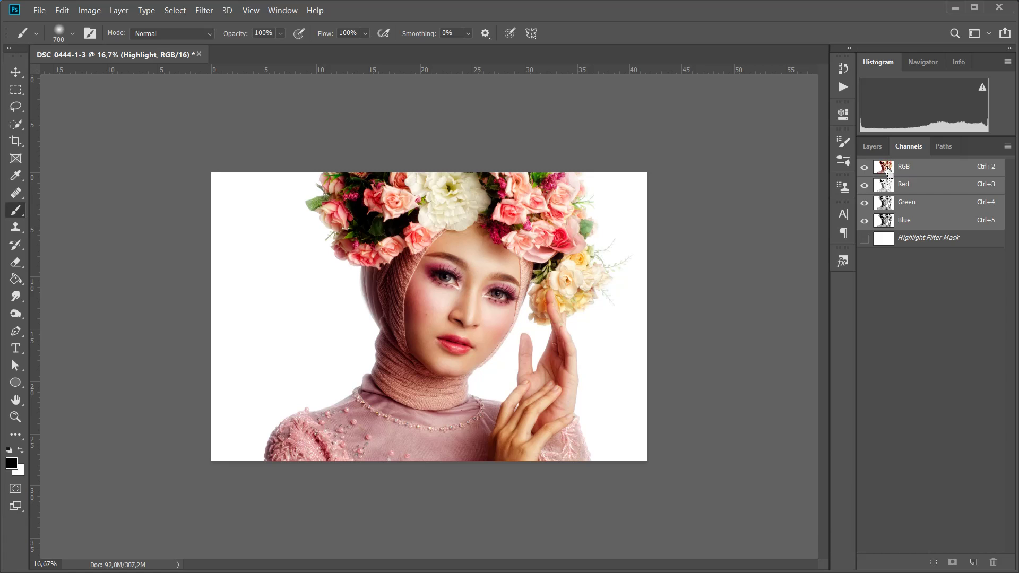
{"action": "left_click", "coordinate": [890, 174], "text": "ctrl"}
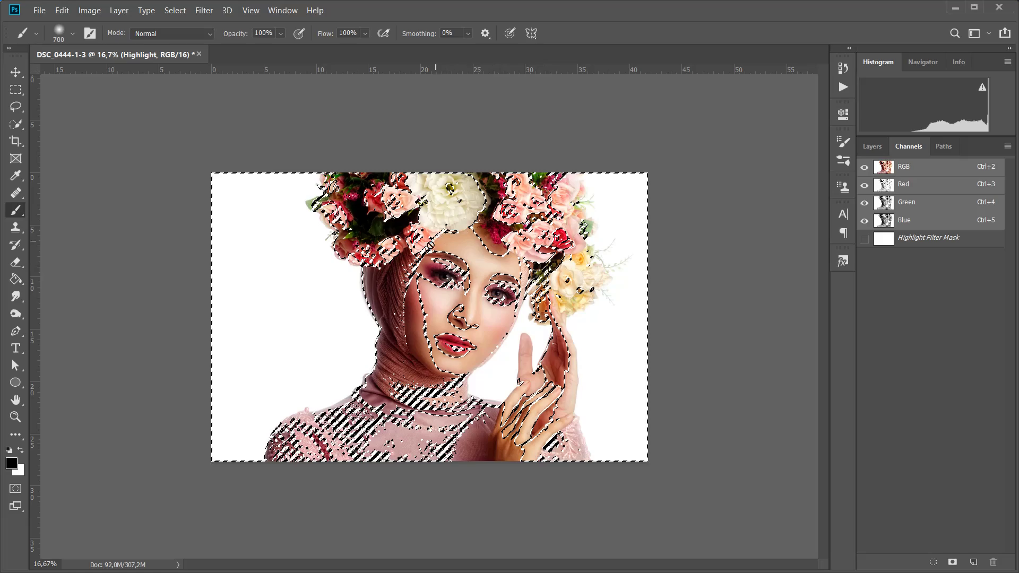
{"action": "key", "text": "ctrl+plus"}
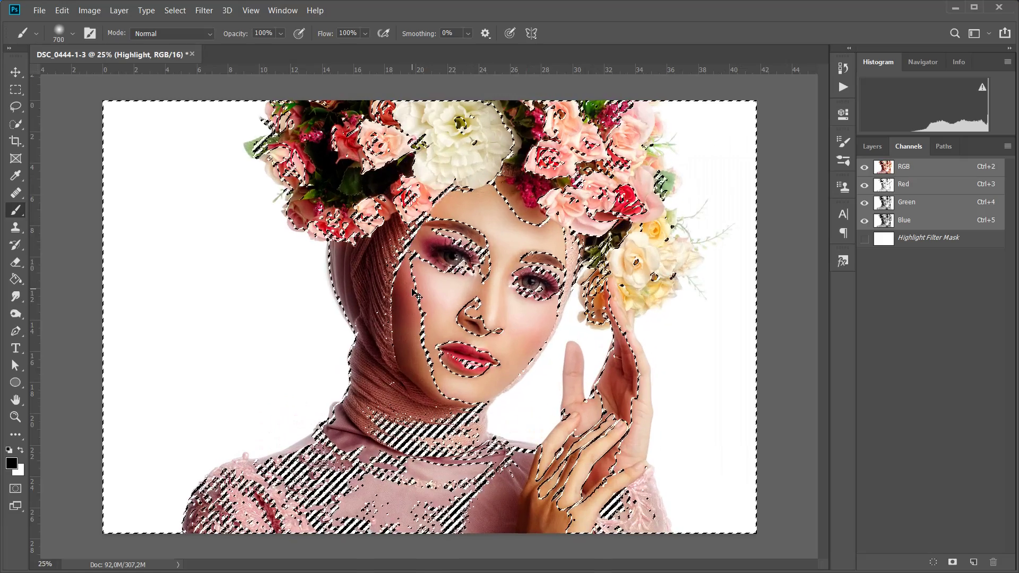
{"action": "key", "text": "ctrl+minus"}
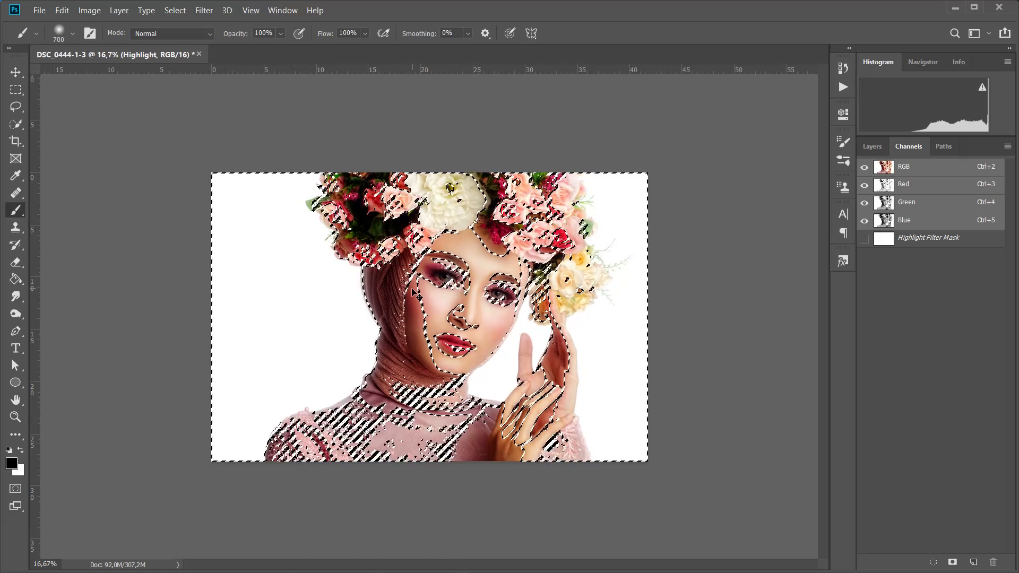
{"action": "left_click", "coordinate": [868, 145]}
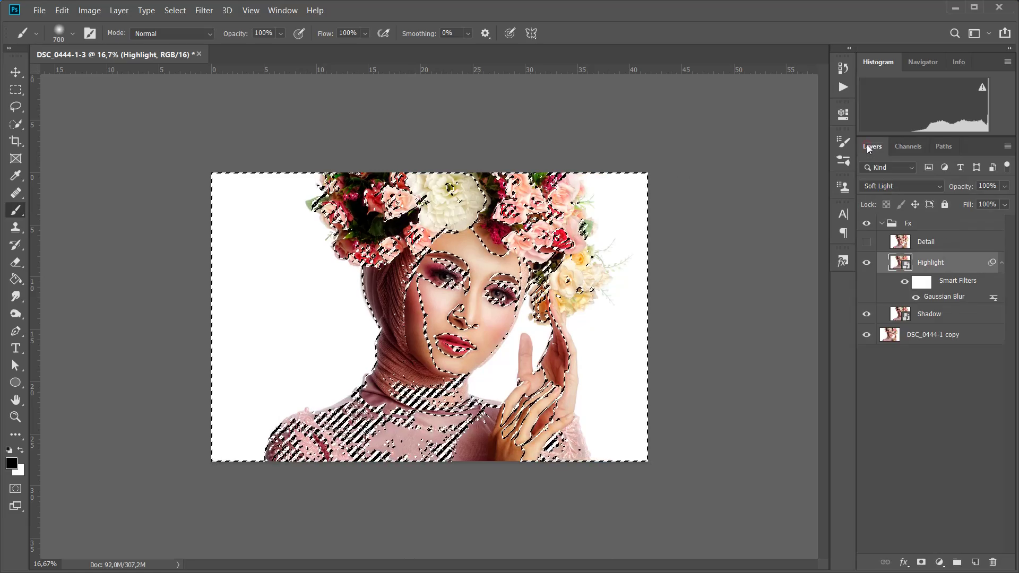
{"action": "left_click", "coordinate": [949, 265]}
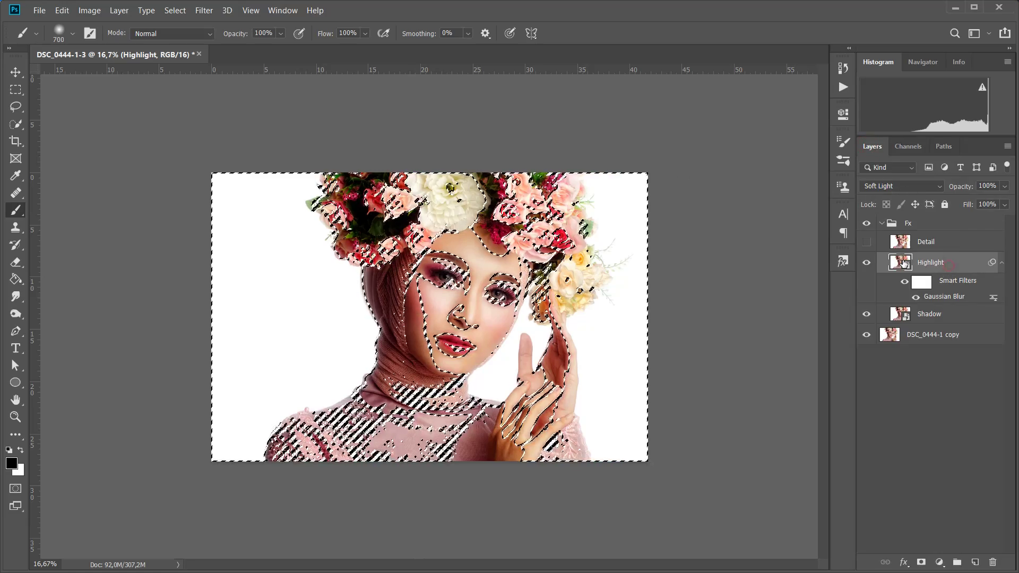
{"action": "left_click", "coordinate": [921, 563]}
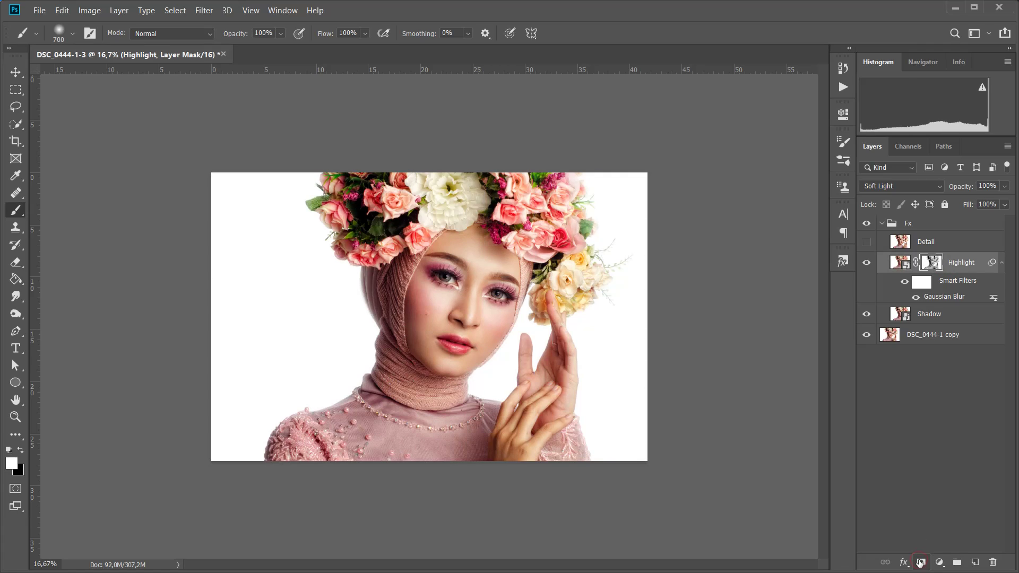
View the Highlight layer's mask on its own and compare the portrait with the Highlight layer shown and hidden.
{"action": "left_click", "coordinate": [932, 262], "text": "alt"}
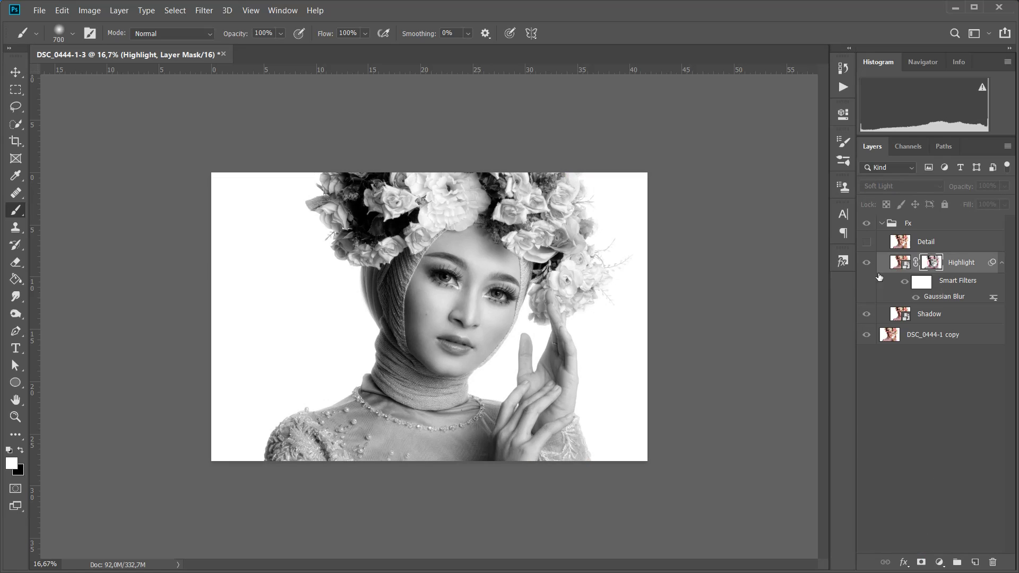
{"action": "left_click", "coordinate": [932, 262], "text": "alt"}
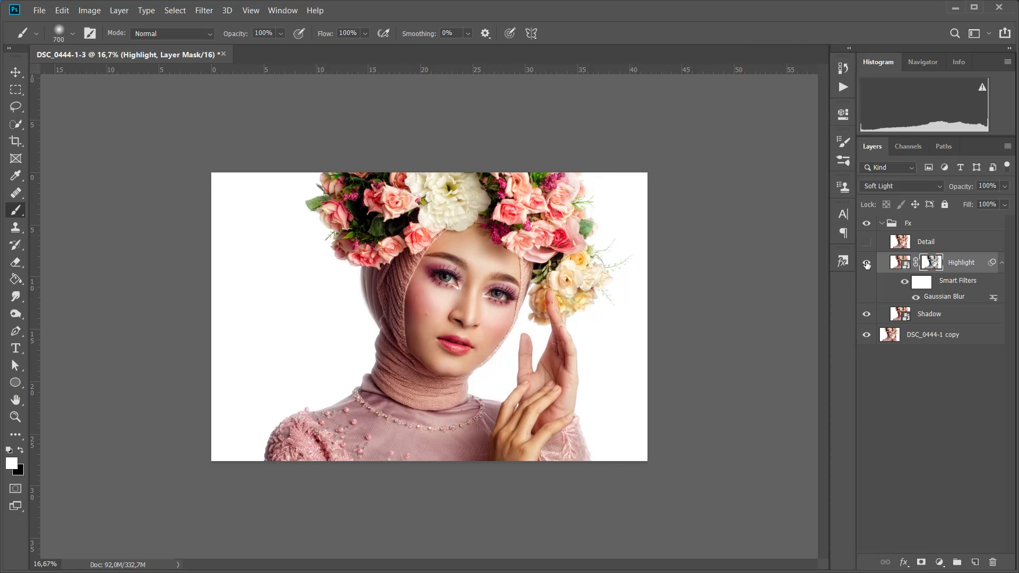
{"action": "left_click", "coordinate": [867, 264]}
{"action": "left_click", "coordinate": [867, 264]}
{"action": "left_click", "coordinate": [867, 264]}
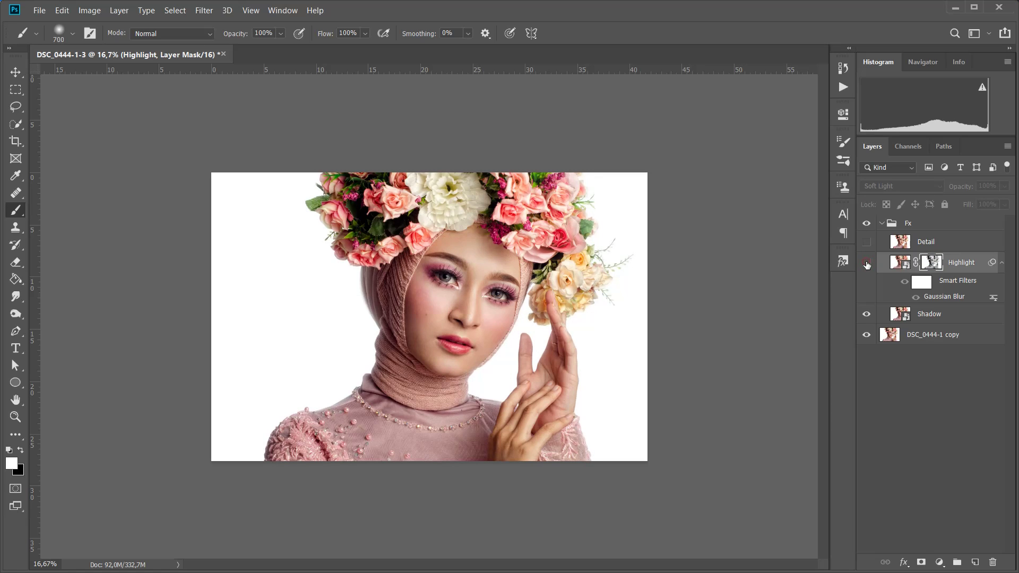
Apply a Gaussian Blur with a 72,6 pixel radius to the Shadow layer and set its blend mode to Soft Light.
{"action": "left_click", "coordinate": [867, 264]}
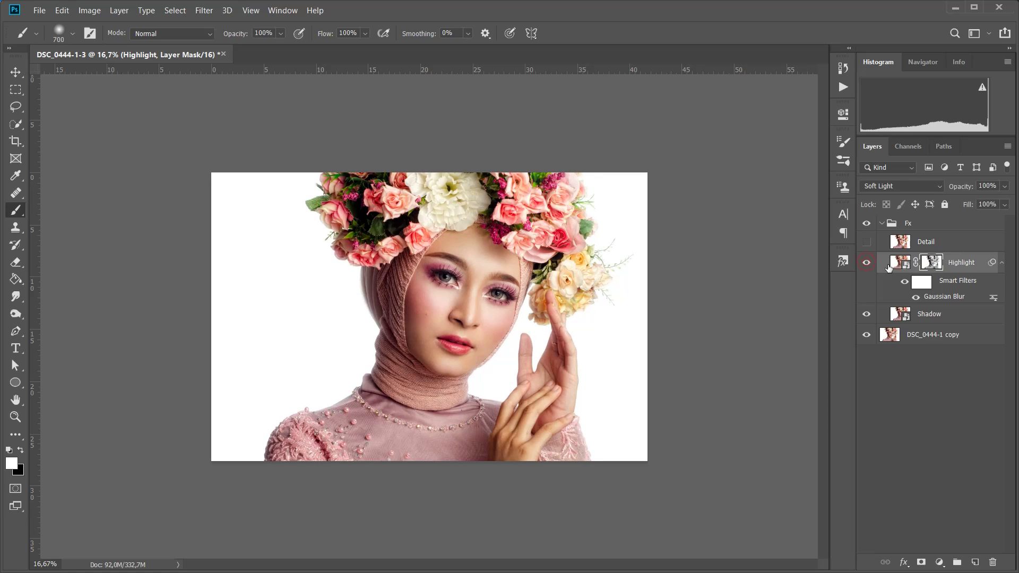
{"action": "left_click", "coordinate": [918, 314]}
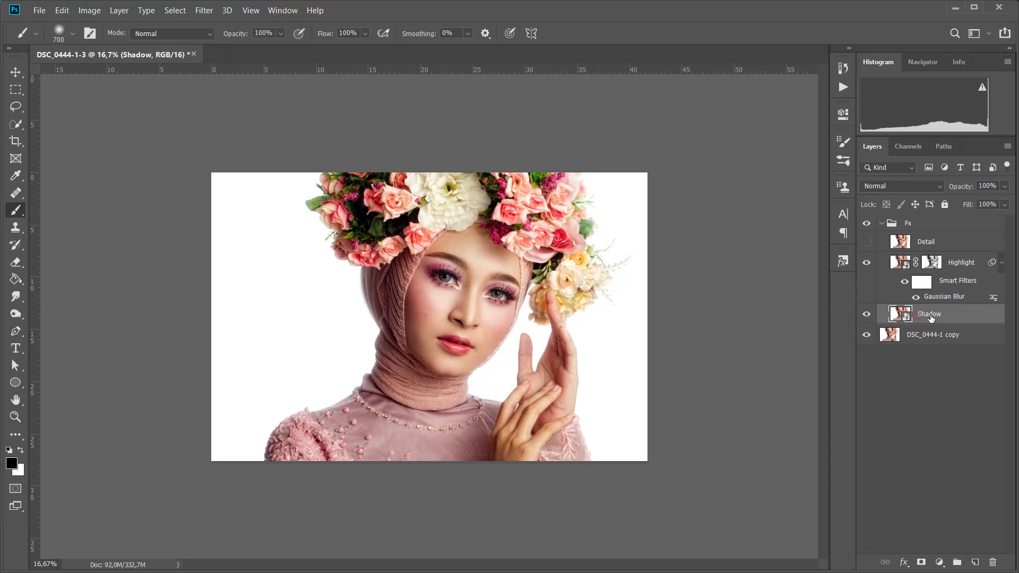
{"action": "left_click", "coordinate": [205, 11]}
{"action": "mouse_move", "coordinate": [235, 154]}
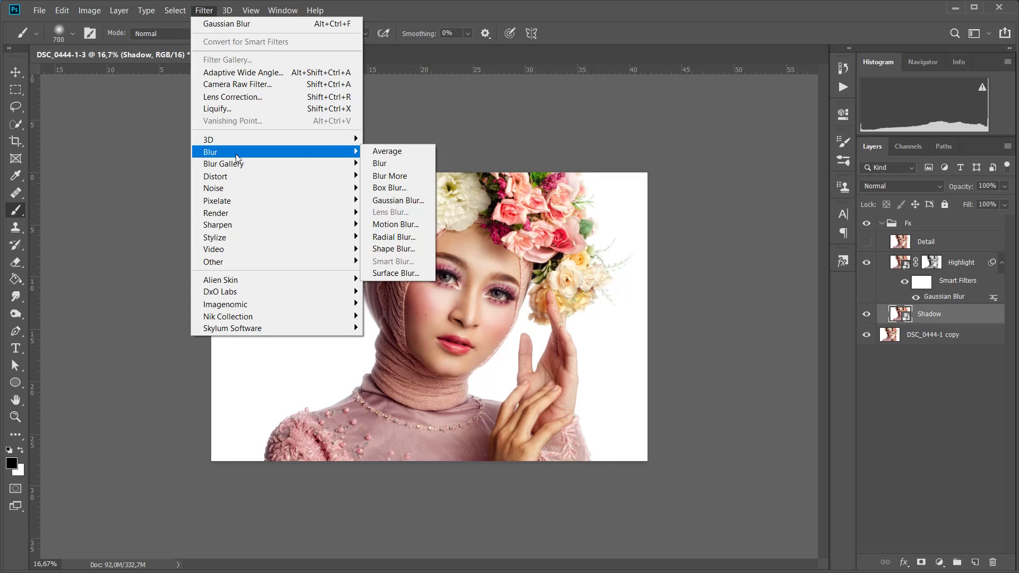
{"action": "left_click", "coordinate": [401, 201]}
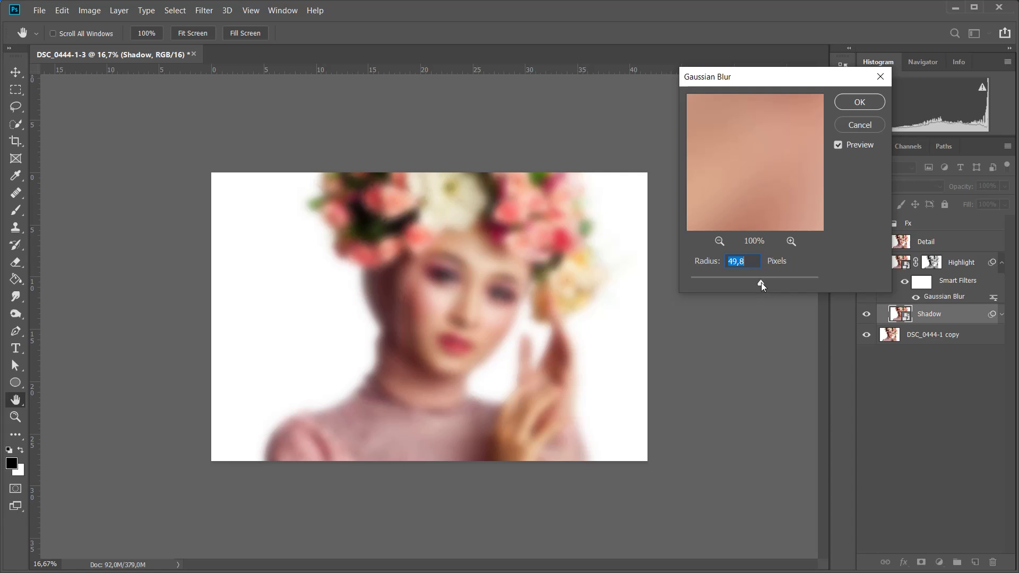
{"action": "left_click_drag", "start_coordinate": [761, 283], "coordinate": [767, 282]}
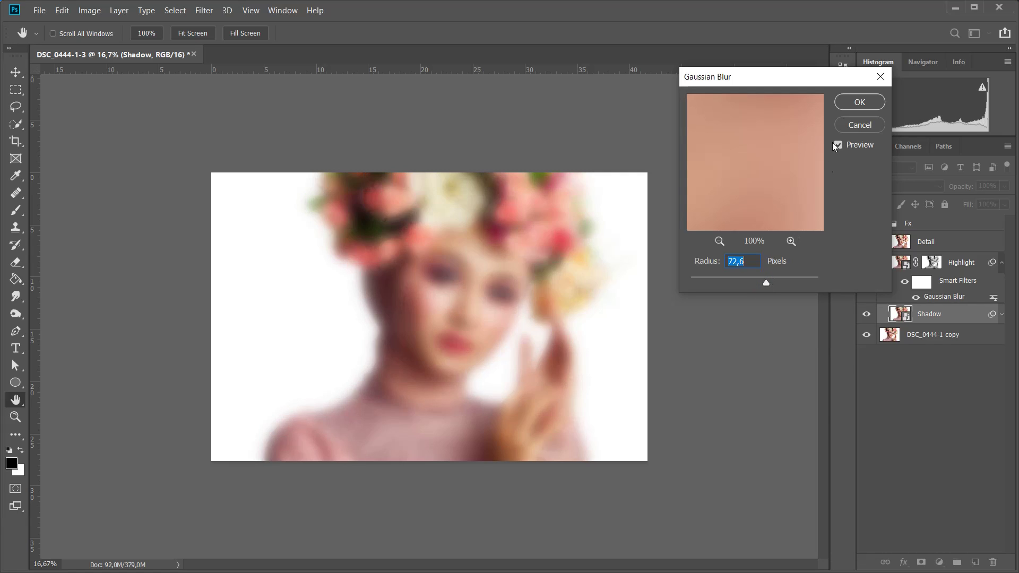
{"action": "left_click", "coordinate": [859, 102]}
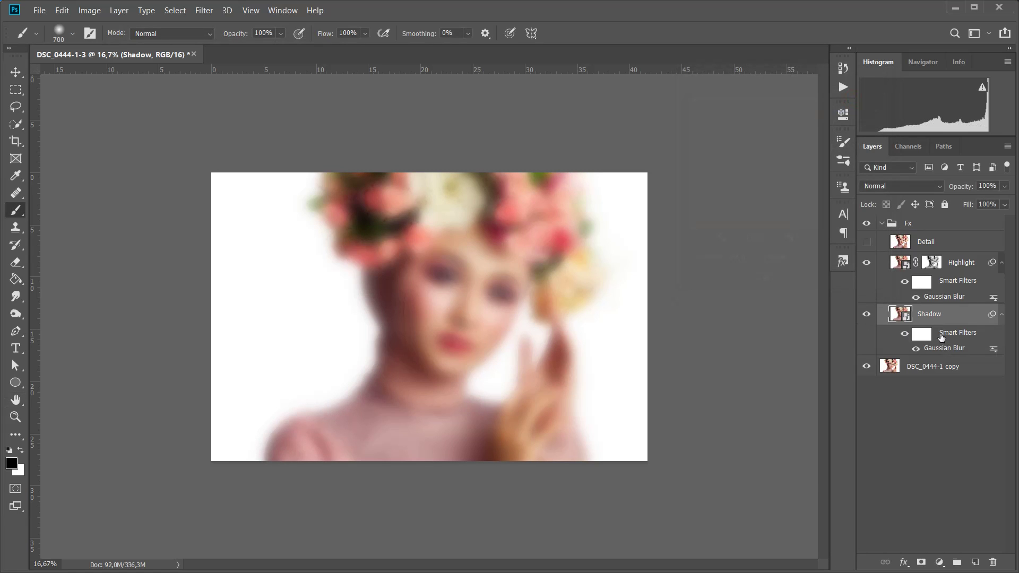
{"action": "left_click", "coordinate": [921, 186]}
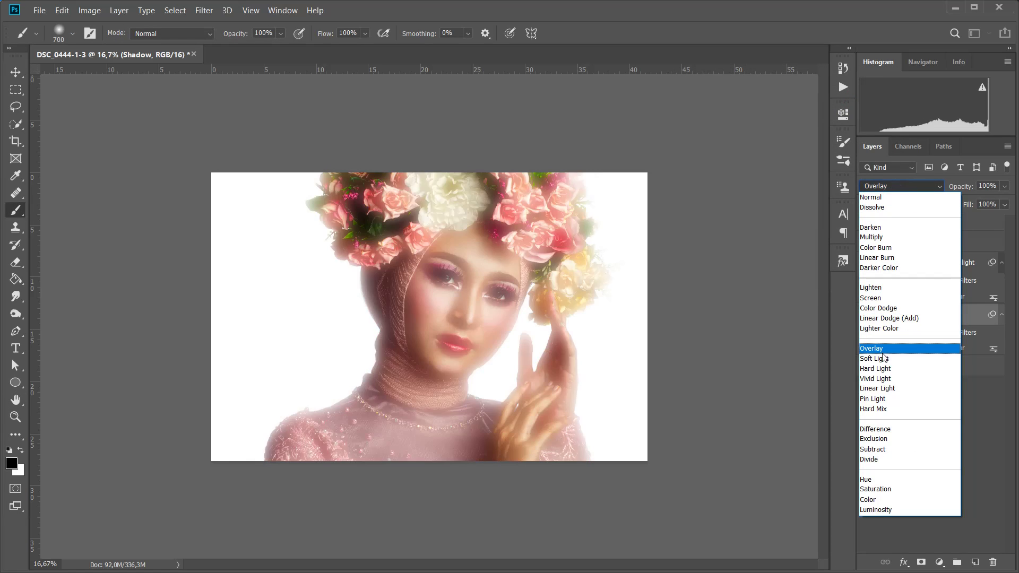
{"action": "left_click", "coordinate": [884, 360]}
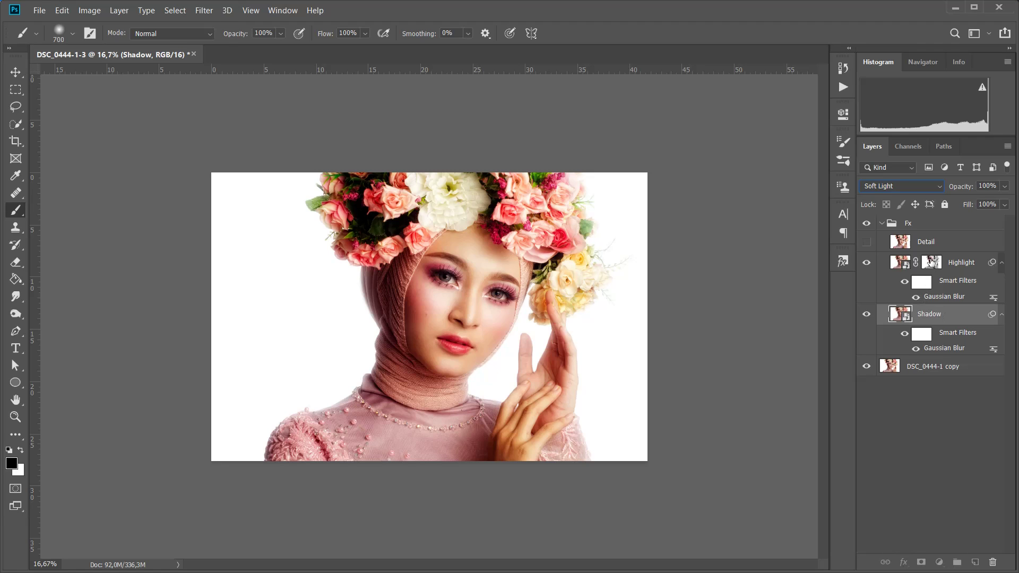
Copy the Highlight layer's mask onto the Shadow layer and view the copied mask on its own.
{"action": "left_click", "coordinate": [933, 262]}
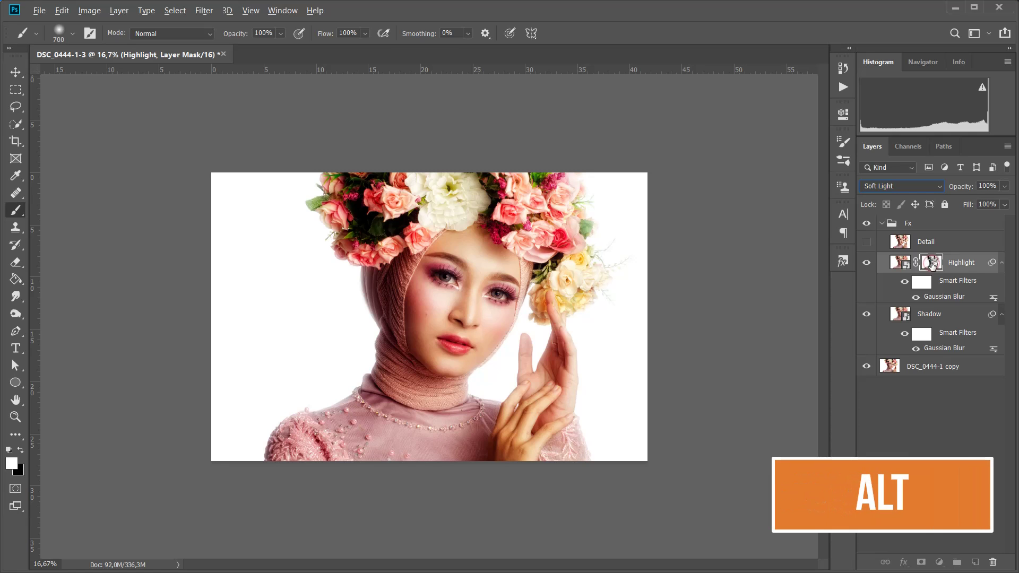
{"action": "left_click_drag", "start_coordinate": [932, 263], "coordinate": [932, 314]}
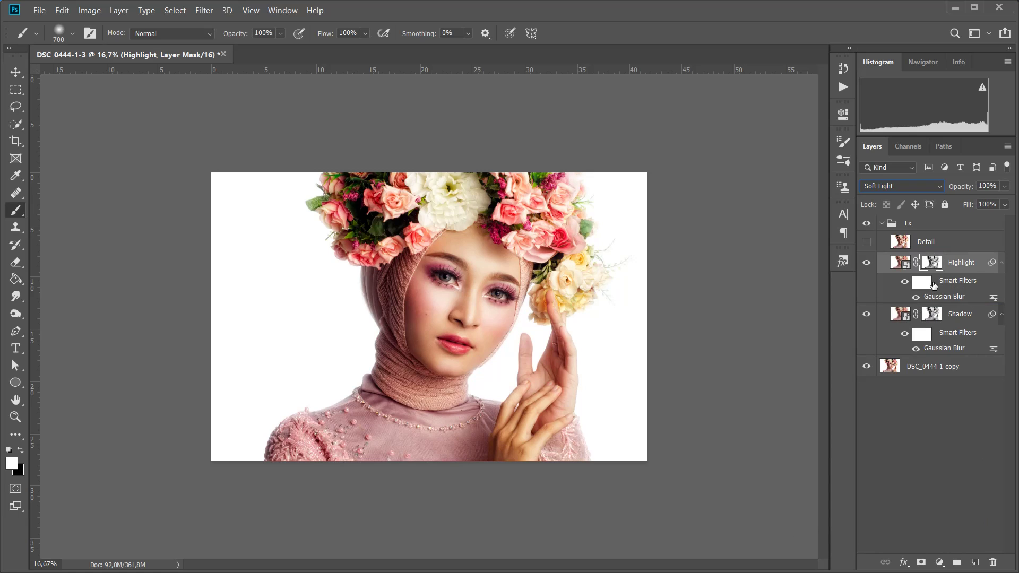
{"action": "left_click", "coordinate": [931, 314]}
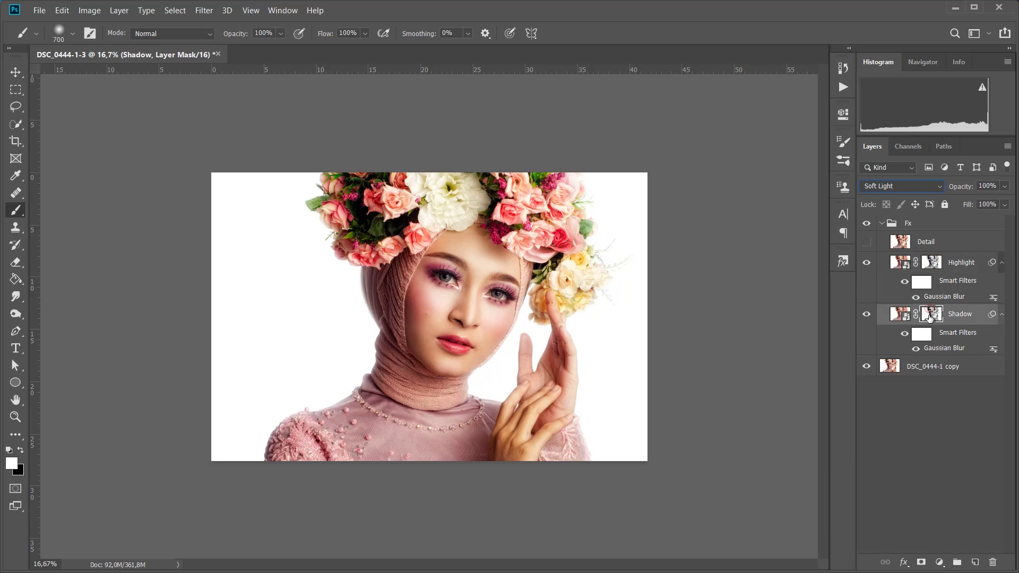
{"action": "left_click", "coordinate": [930, 316], "text": "alt"}
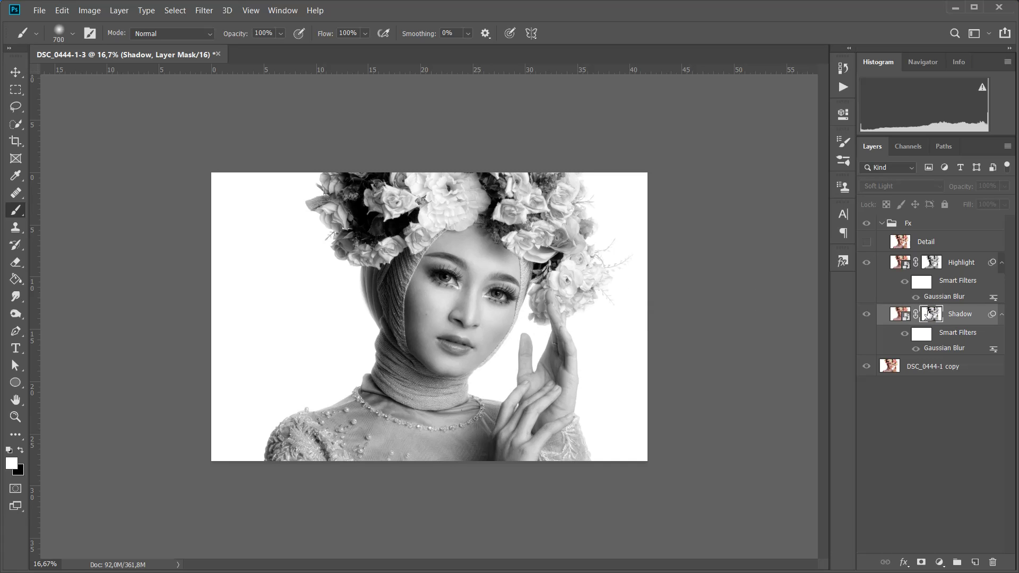
{"action": "left_click", "coordinate": [929, 314], "text": "alt"}
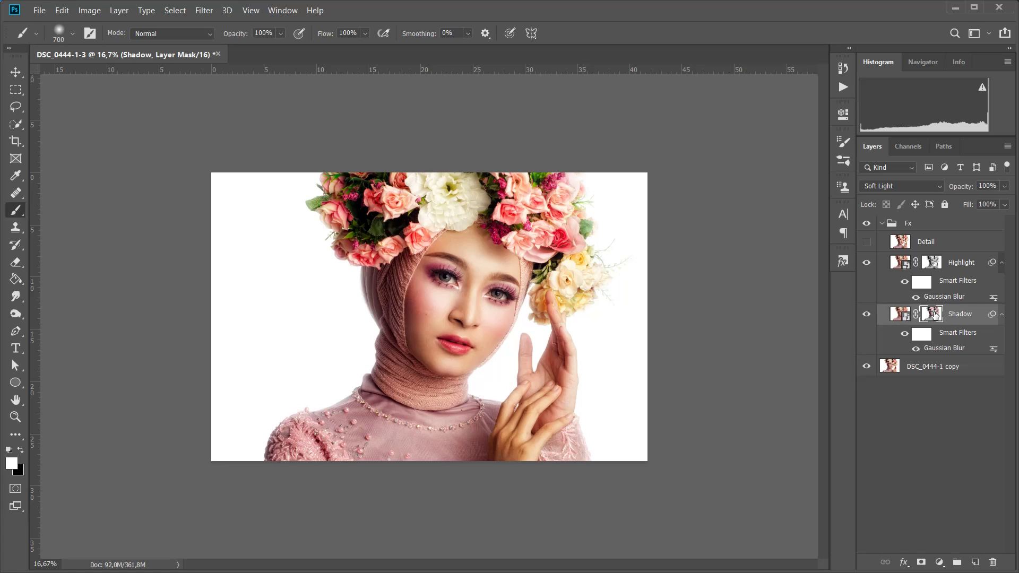
Invert the Shadow layer's mask.
{"action": "left_click", "coordinate": [902, 315]}
{"action": "left_click", "coordinate": [930, 314]}
{"action": "left_click", "coordinate": [90, 11]}
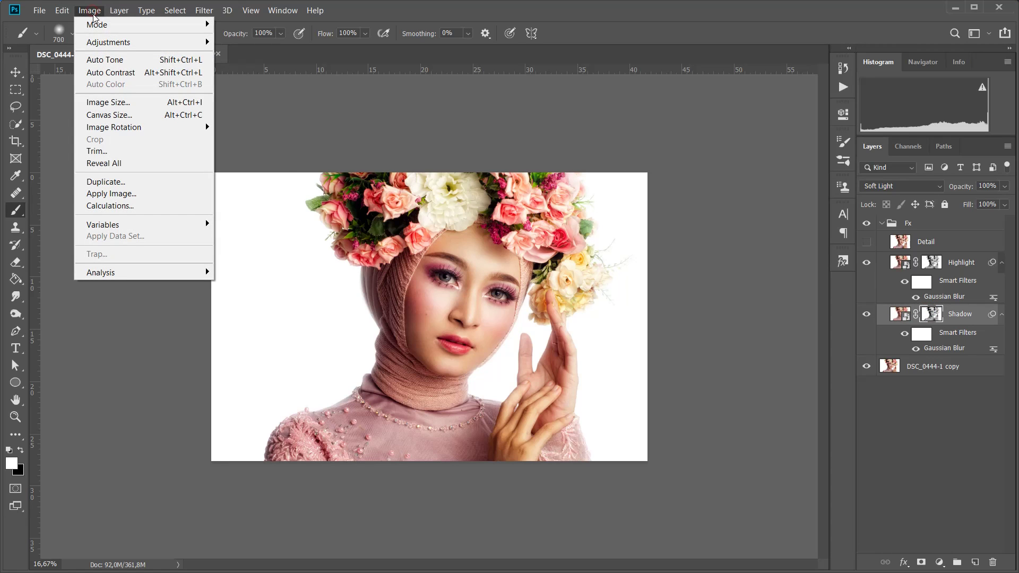
{"action": "mouse_move", "coordinate": [105, 46]}
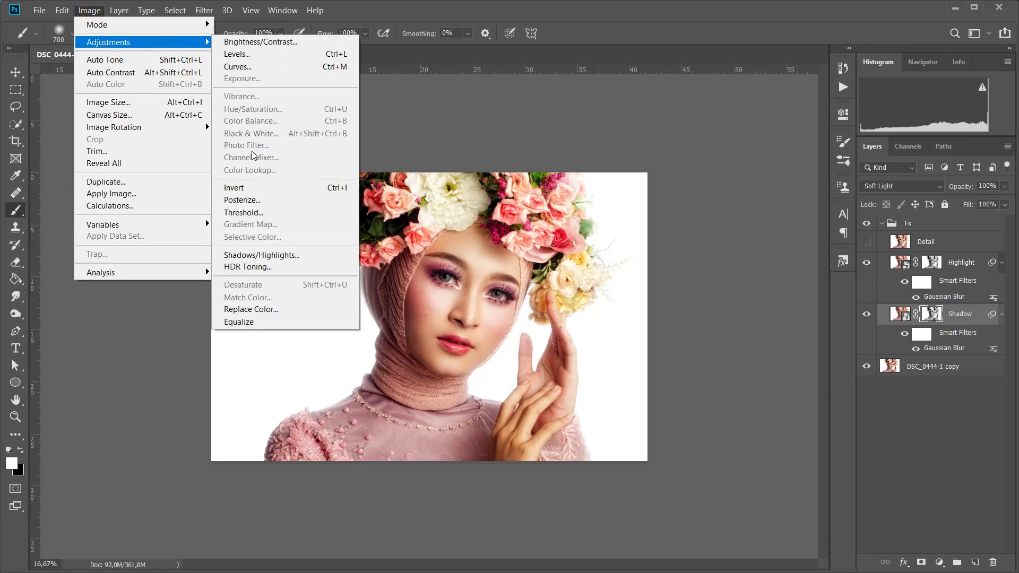
{"action": "left_click", "coordinate": [257, 187]}
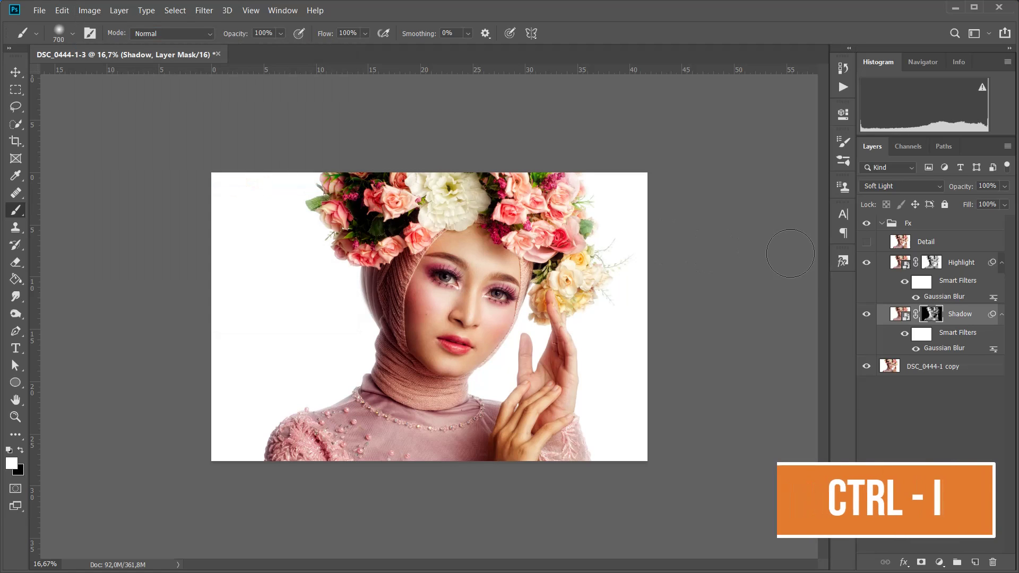
Compare the whole portrait and the face up close with the Shadow layer shown and hidden.
{"action": "left_click", "coordinate": [867, 317]}
{"action": "left_click", "coordinate": [867, 317]}
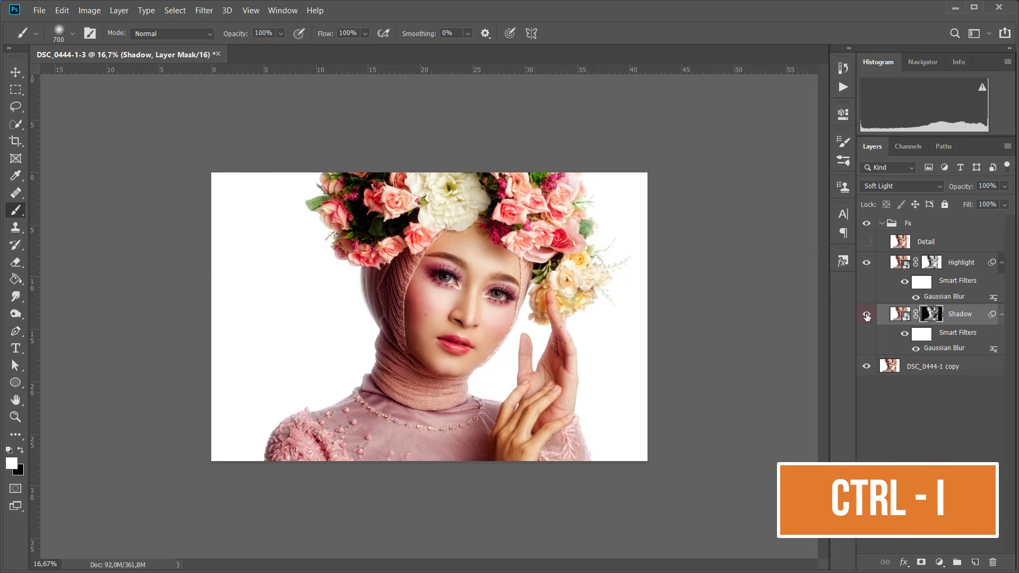
{"action": "left_click", "coordinate": [867, 317]}
{"action": "left_click", "coordinate": [867, 316]}
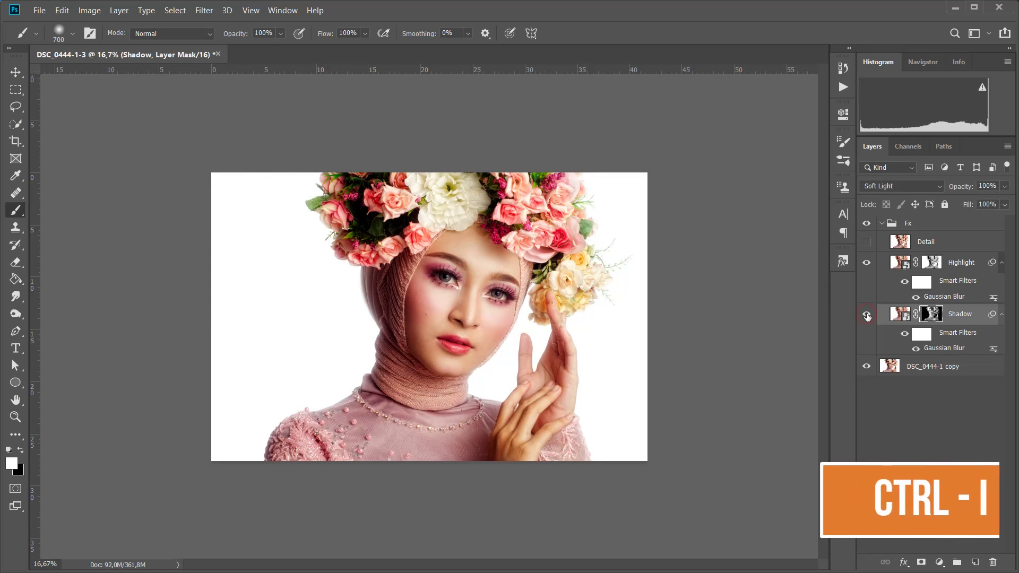
{"action": "left_click", "coordinate": [867, 316]}
{"action": "left_click", "coordinate": [867, 316]}
{"action": "left_click", "coordinate": [867, 316]}
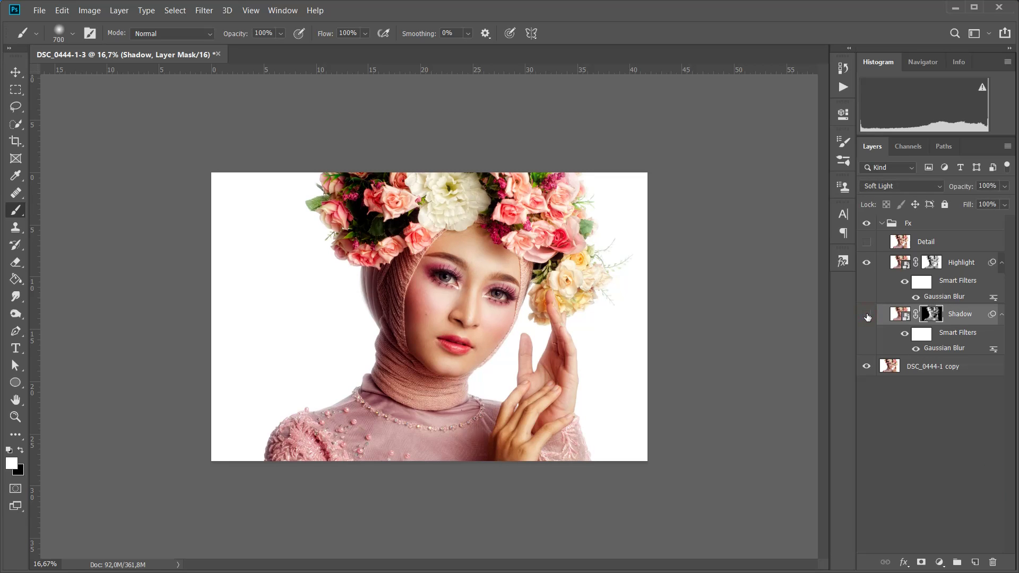
{"action": "left_click", "coordinate": [867, 316]}
{"action": "key", "text": "ctrl+plus"}
{"action": "key", "text": "ctrl+plus"}
{"action": "key", "text": "ctrl+plus"}
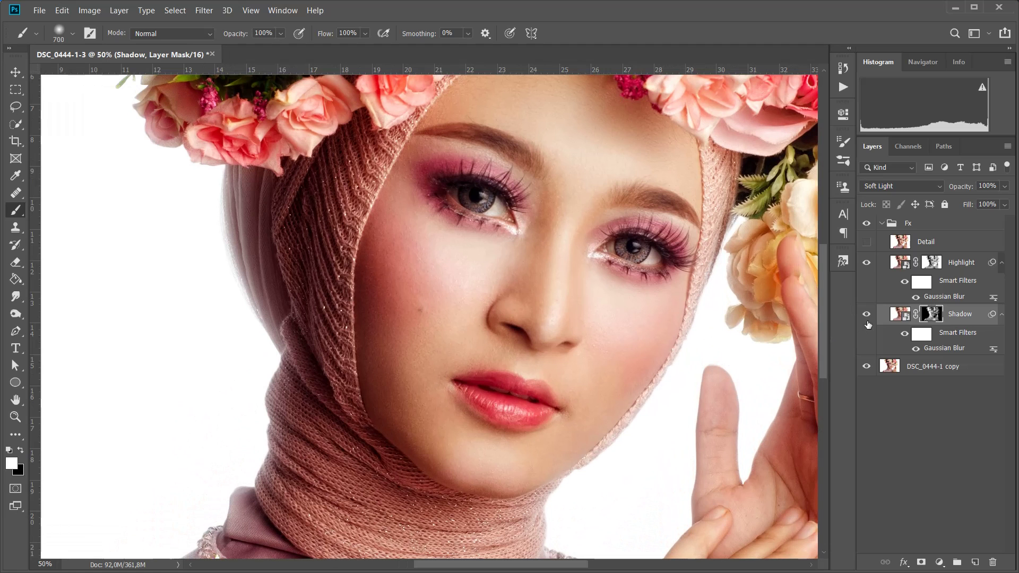
{"action": "left_click", "coordinate": [868, 318]}
{"action": "left_click", "coordinate": [867, 317]}
{"action": "left_click", "coordinate": [868, 317]}
{"action": "left_click", "coordinate": [868, 316]}
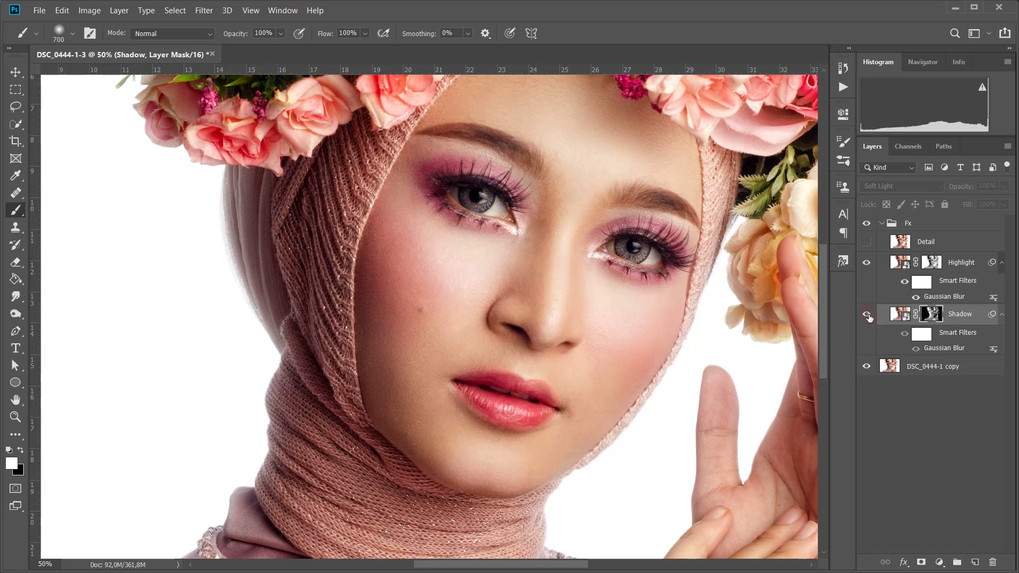
{"action": "left_click", "coordinate": [868, 316]}
{"action": "left_click", "coordinate": [868, 316]}
{"action": "left_click", "coordinate": [868, 317]}
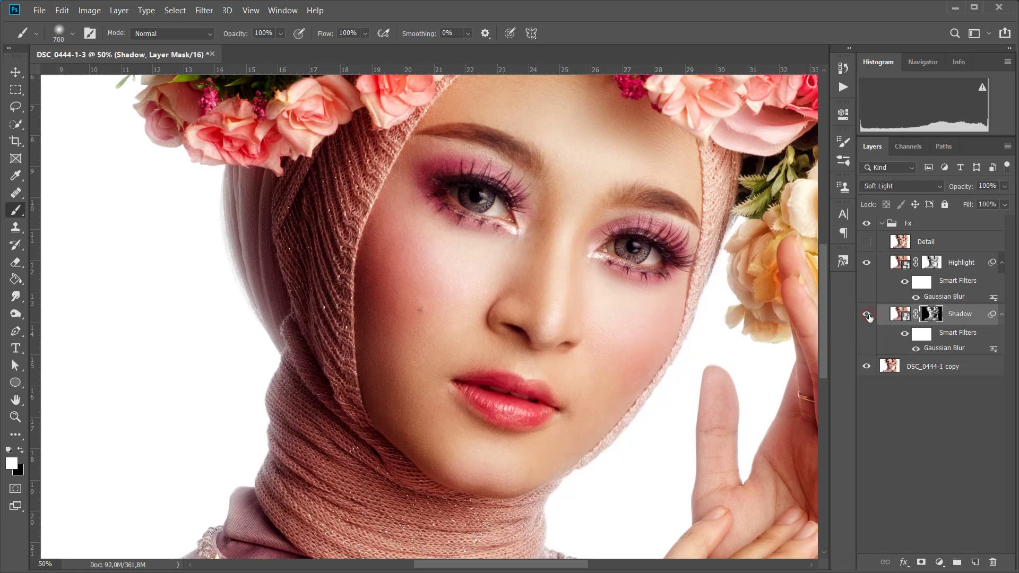
{"action": "key", "text": "ctrl+minus"}
{"action": "key", "text": "ctrl+minus"}
{"action": "key", "text": "ctrl+minus"}
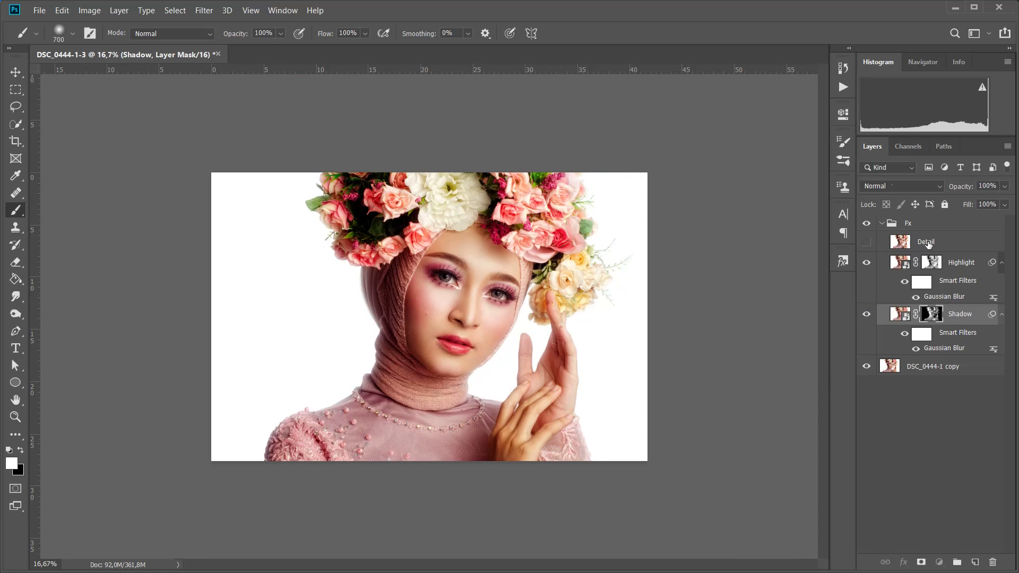
Select the Detail layer and compare the portrait with it shown and hidden.
{"action": "left_click", "coordinate": [903, 242]}
{"action": "left_click", "coordinate": [867, 242]}
{"action": "left_click", "coordinate": [867, 243]}
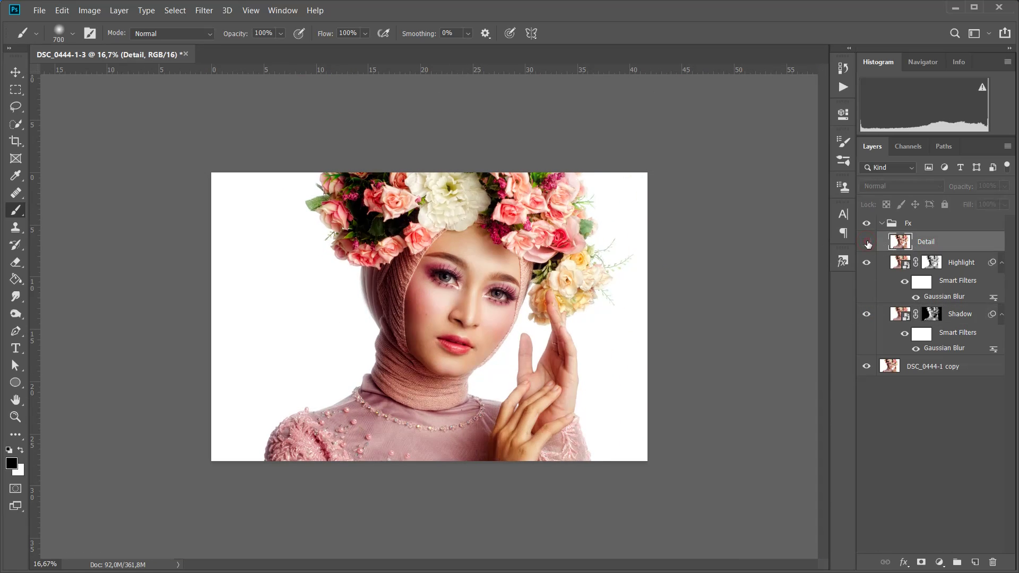
{"action": "left_click", "coordinate": [868, 243]}
{"action": "left_click", "coordinate": [868, 242]}
Compare the portrait with the whole Fx group shown and hidden.
{"action": "left_click", "coordinate": [869, 224]}
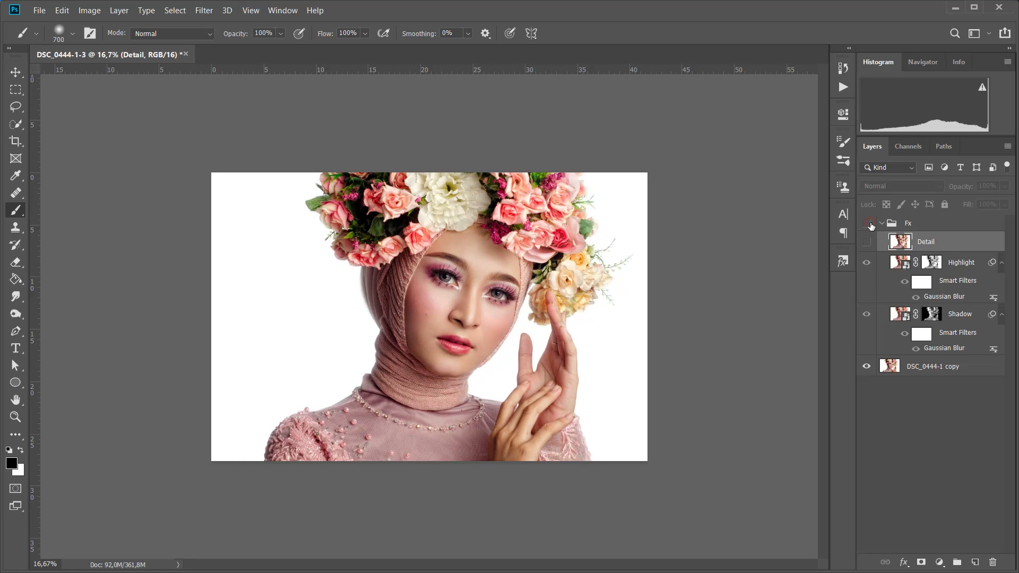
{"action": "key", "text": "ctrl+plus"}
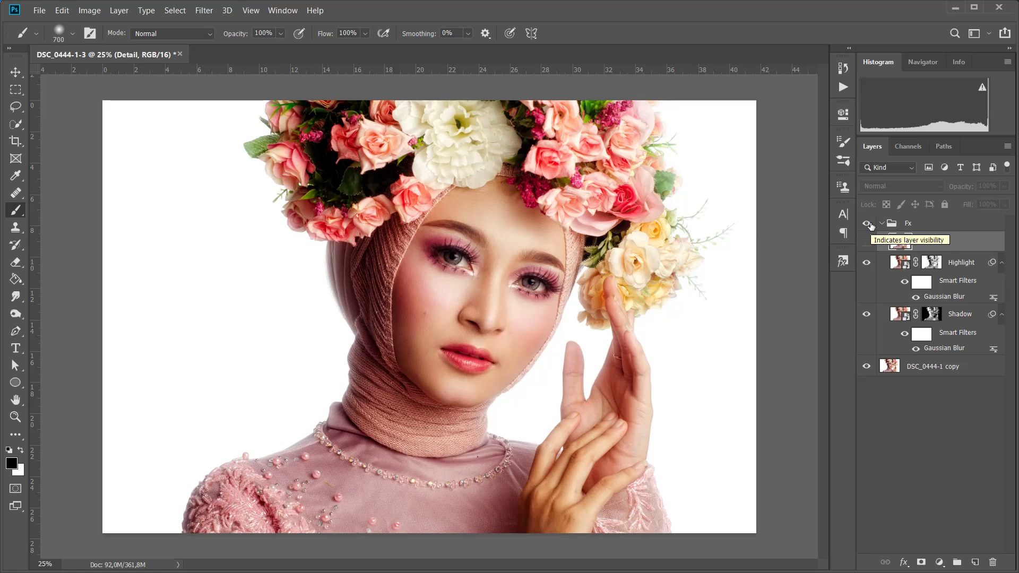
{"action": "left_click", "coordinate": [868, 223]}
{"action": "left_click", "coordinate": [869, 224]}
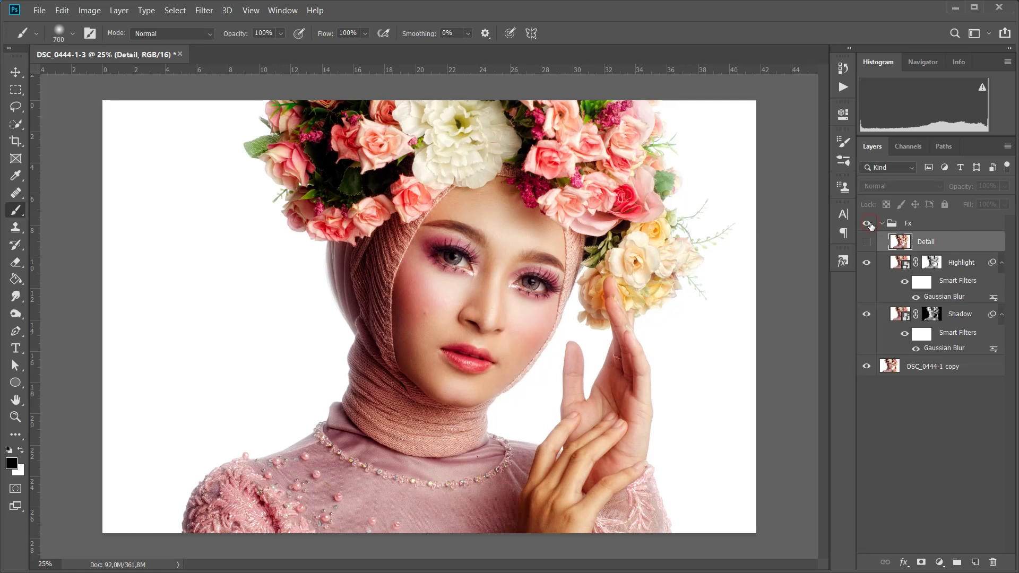
{"action": "left_click", "coordinate": [869, 224]}
{"action": "left_click", "coordinate": [869, 223]}
{"action": "left_click", "coordinate": [868, 223]}
{"action": "left_click", "coordinate": [869, 223]}
{"action": "left_click", "coordinate": [869, 223]}
{"action": "left_click", "coordinate": [868, 224]}
Make the Detail layer visible and desaturate it.
{"action": "left_click", "coordinate": [927, 241]}
{"action": "left_click", "coordinate": [870, 243]}
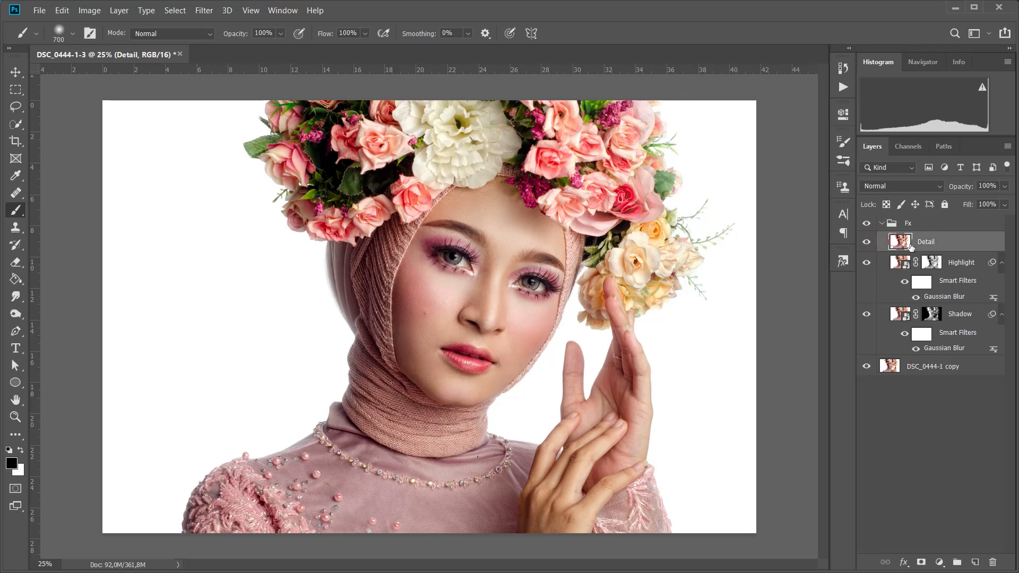
{"action": "left_click", "coordinate": [89, 12]}
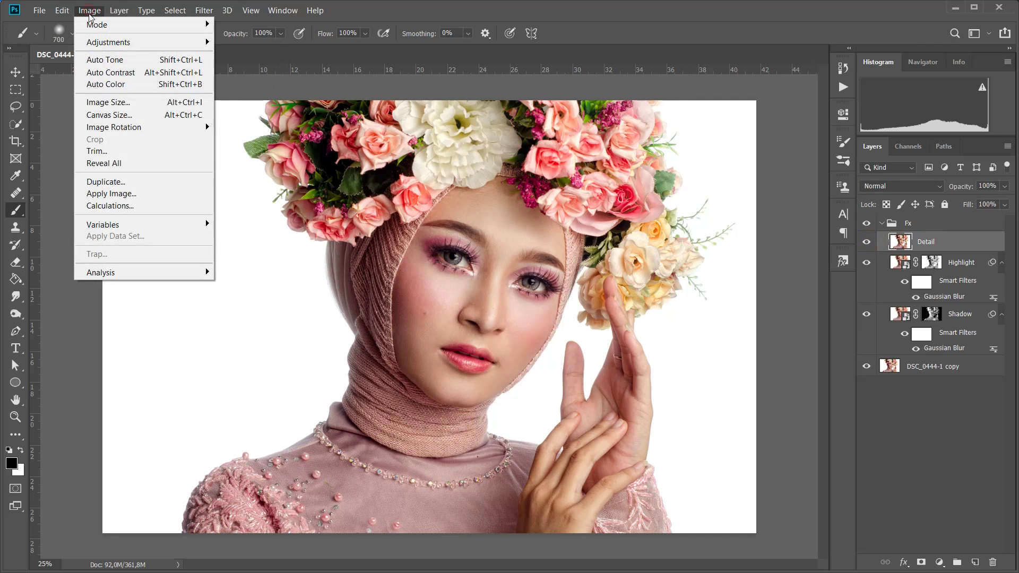
{"action": "mouse_move", "coordinate": [99, 43]}
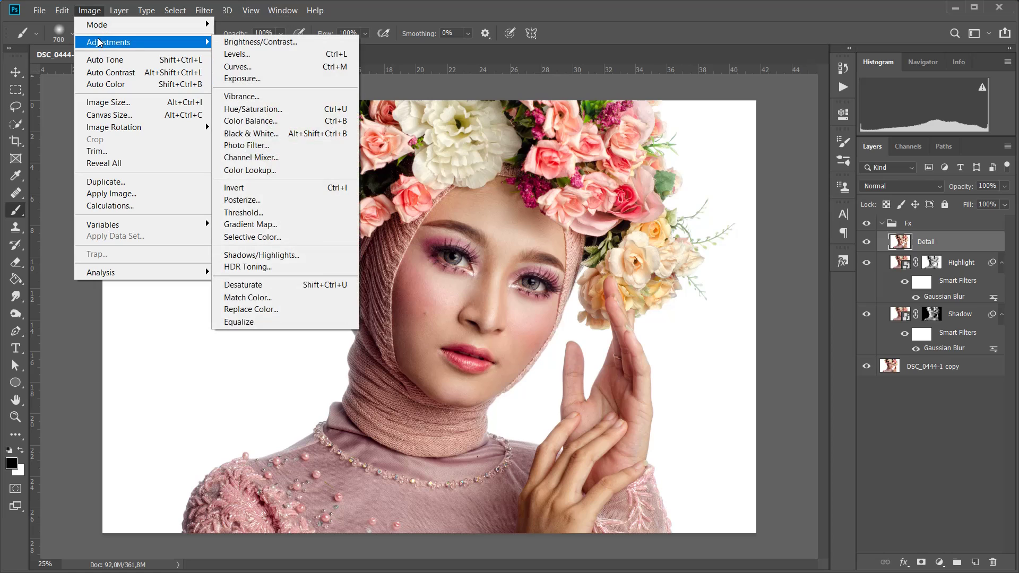
{"action": "left_click", "coordinate": [257, 285]}
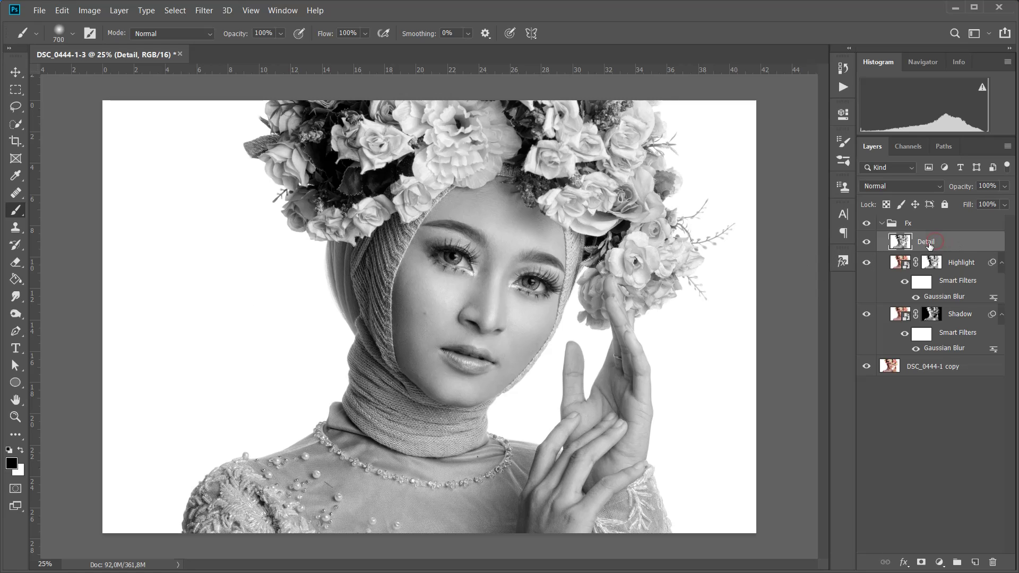
Convert the desaturated Detail layer to a smart object.
{"action": "left_click", "coordinate": [205, 11]}
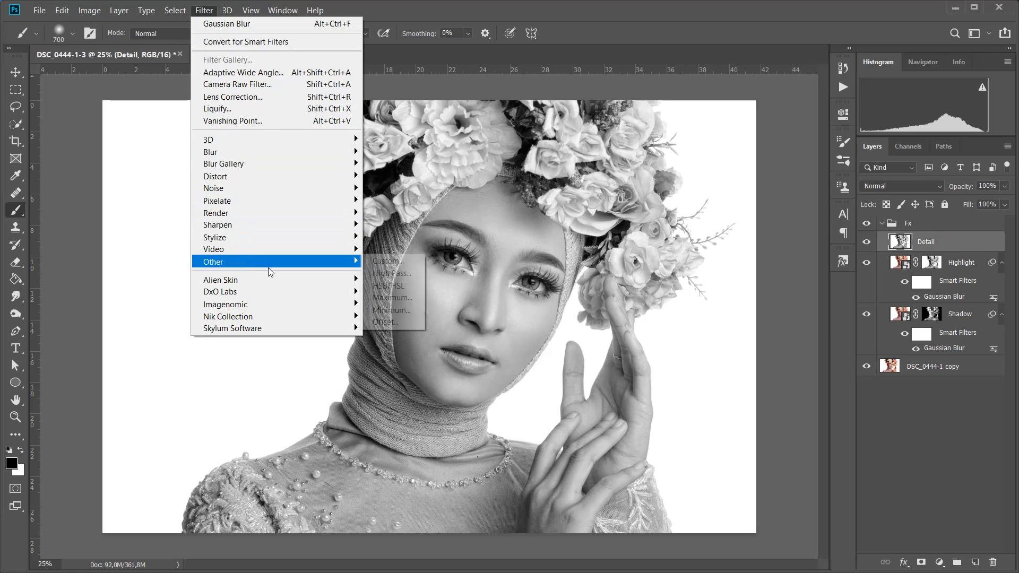
{"action": "mouse_move", "coordinate": [356, 262]}
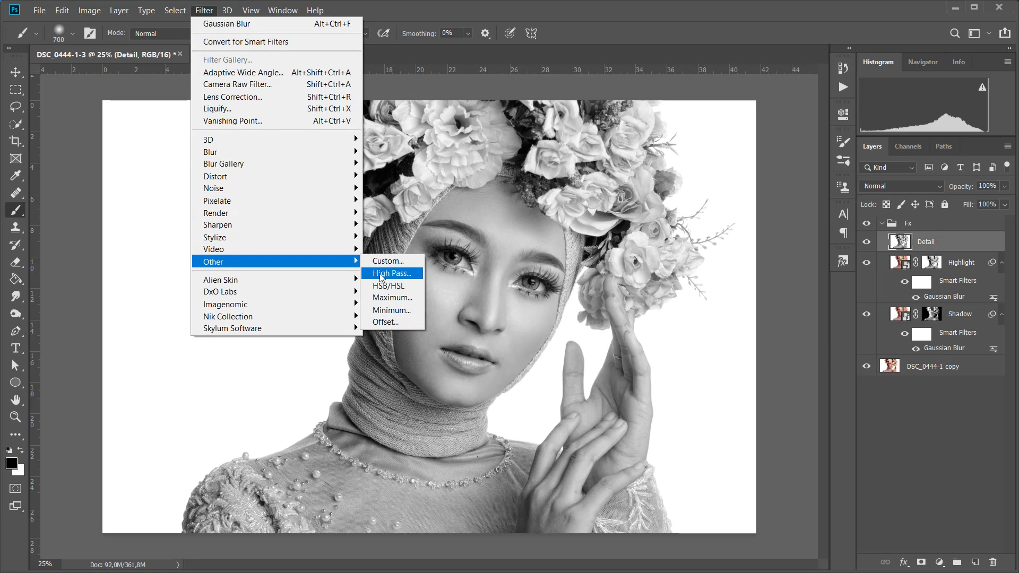
{"action": "left_click", "coordinate": [987, 242]}
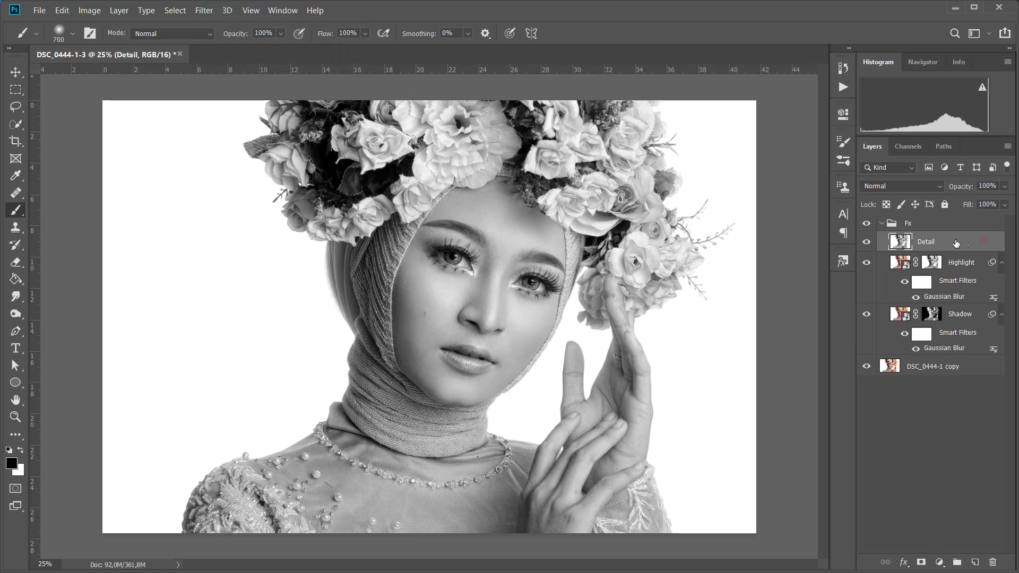
{"action": "right_click", "coordinate": [986, 241]}
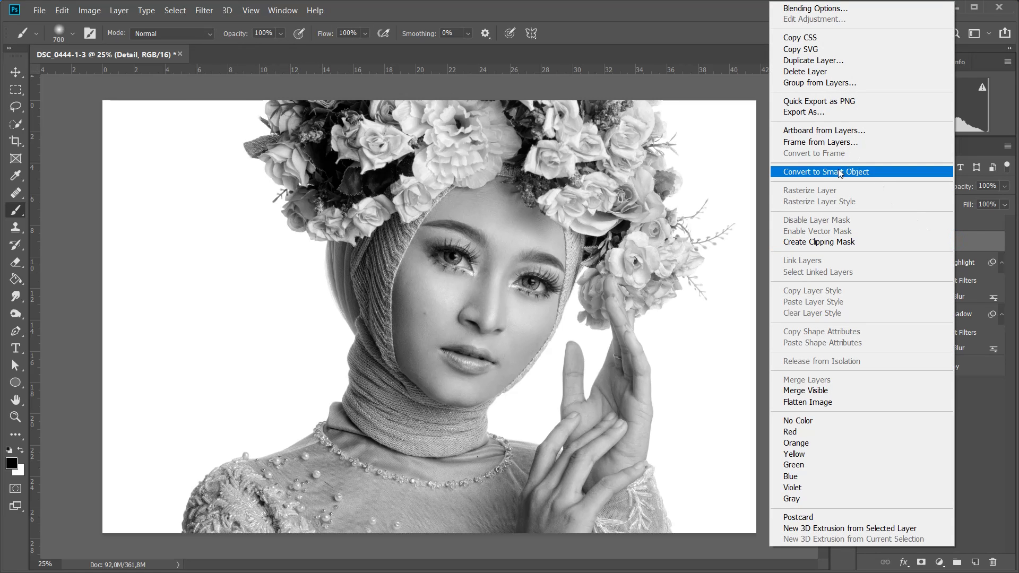
{"action": "left_click", "coordinate": [838, 170]}
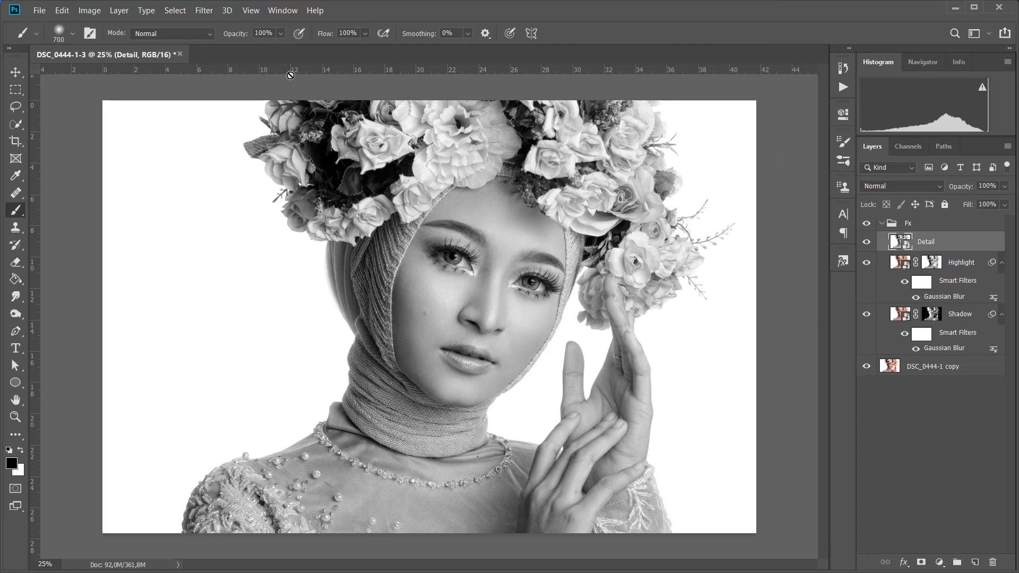
Apply a High Pass filter with a 1,5 pixel radius to the Detail layer and set its blend mode to Linear Light.
{"action": "left_click", "coordinate": [205, 11]}
{"action": "mouse_move", "coordinate": [262, 262]}
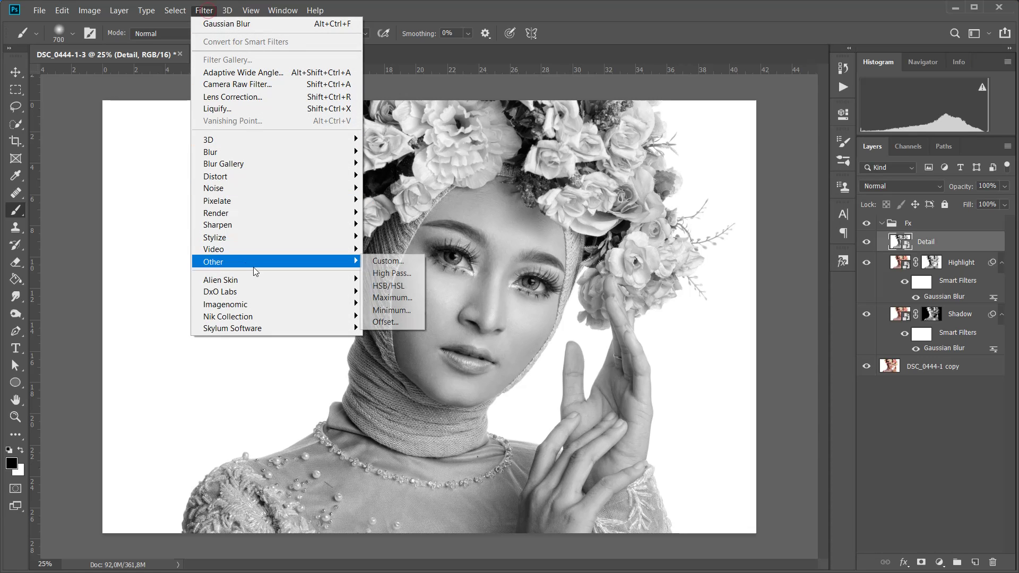
{"action": "left_click", "coordinate": [381, 273]}
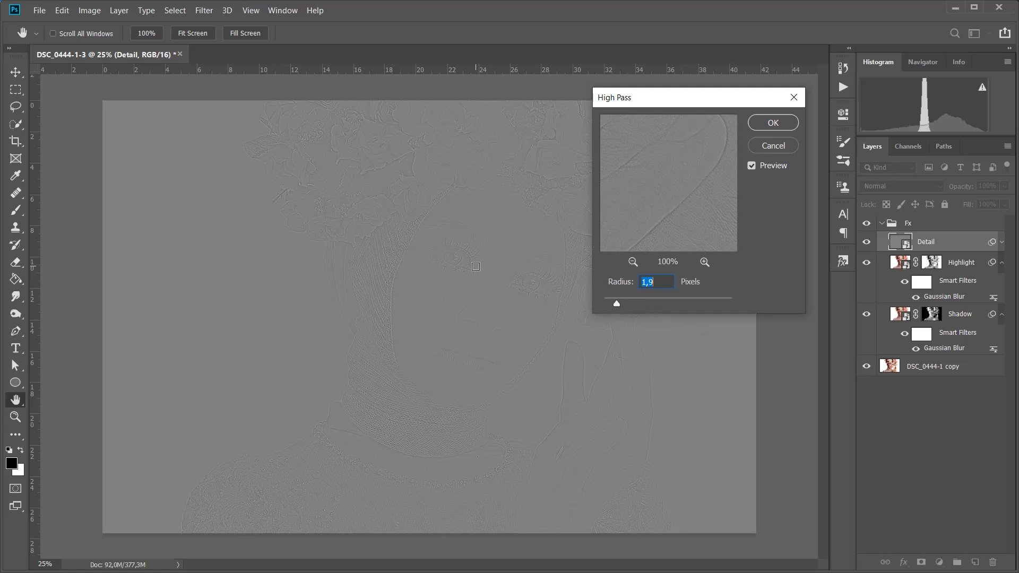
{"action": "key", "text": "ctrl+plus"}
{"action": "key", "text": "ctrl+plus"}
{"action": "key", "text": "ctrl+plus"}
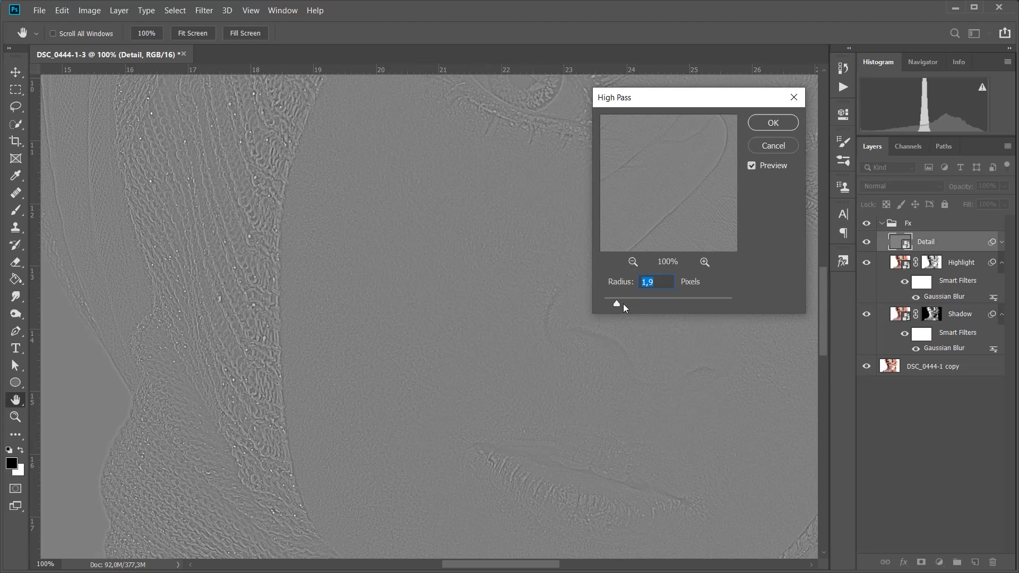
{"action": "left_click_drag", "start_coordinate": [618, 303], "coordinate": [616, 303]}
{"action": "left_click_drag", "start_coordinate": [668, 104], "coordinate": [742, 82]}
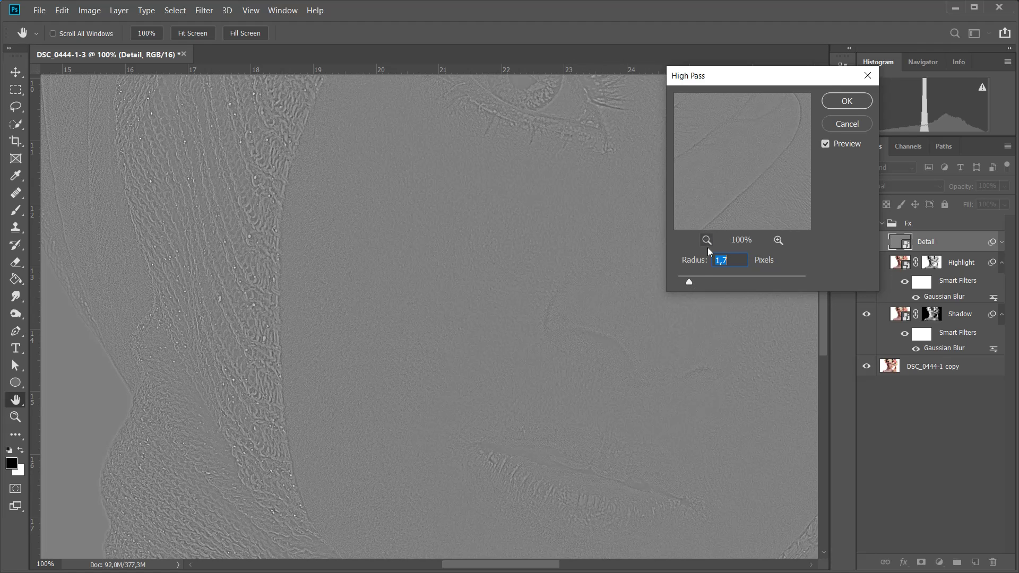
{"action": "left_click_drag", "start_coordinate": [689, 283], "coordinate": [688, 283]}
{"action": "left_click", "coordinate": [855, 100]}
{"action": "key", "text": "b"}
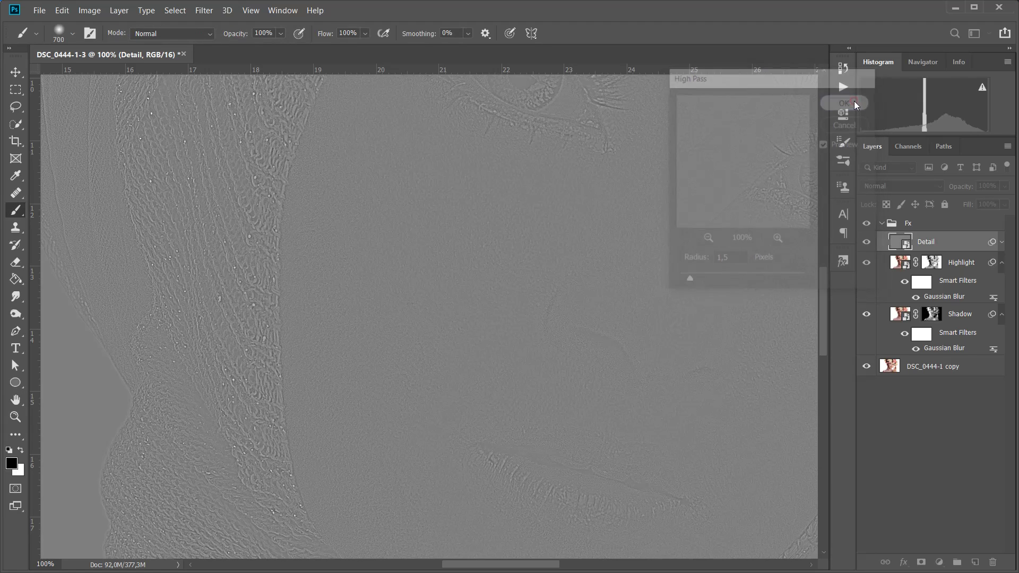
{"action": "left_click", "coordinate": [924, 185]}
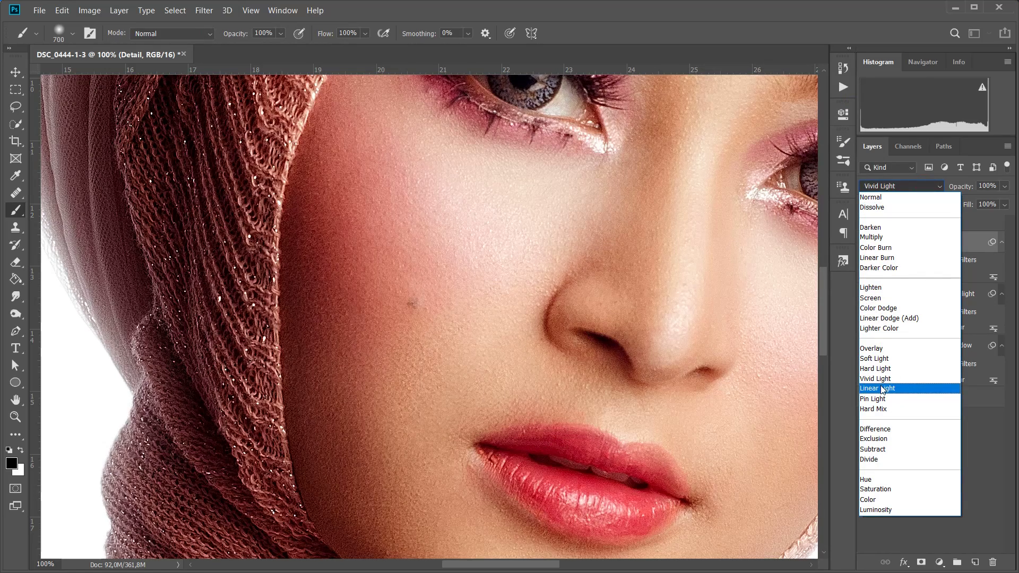
{"action": "left_click", "coordinate": [883, 389]}
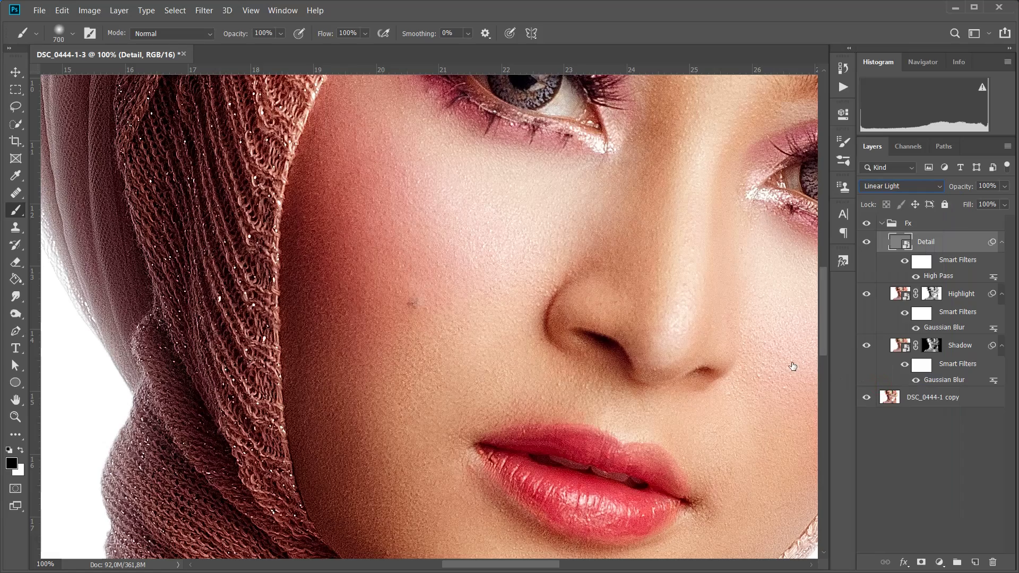
Compare the whole portrait with the Fx group, including the sharpened Detail layer, shown and hidden.
{"action": "key", "text": "ctrl+minus"}
{"action": "key", "text": "ctrl+minus"}
{"action": "key", "text": "ctrl+minus"}
{"action": "key", "text": "ctrl+minus"}
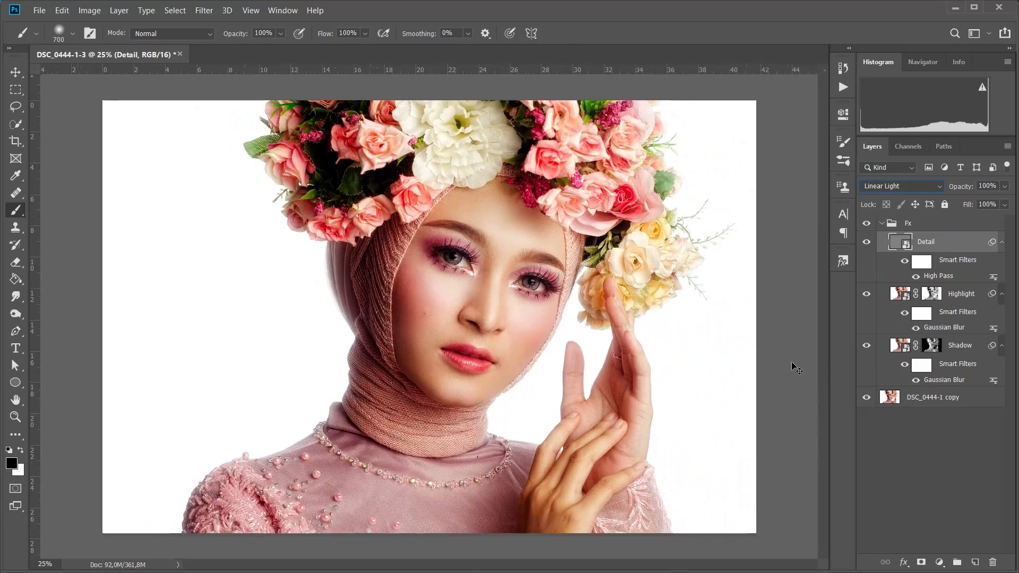
{"action": "key", "text": "ctrl+minus"}
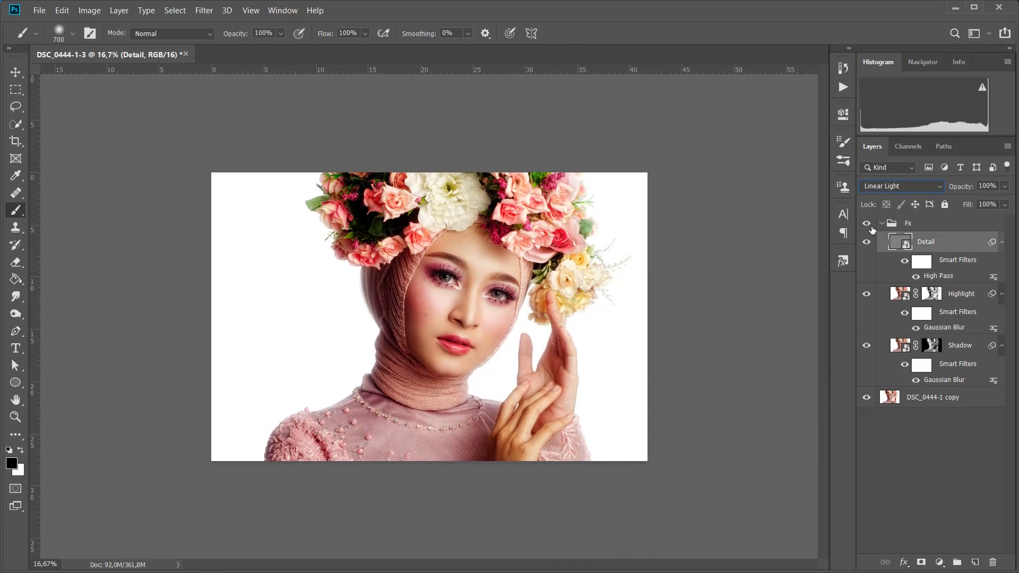
{"action": "left_click", "coordinate": [867, 224]}
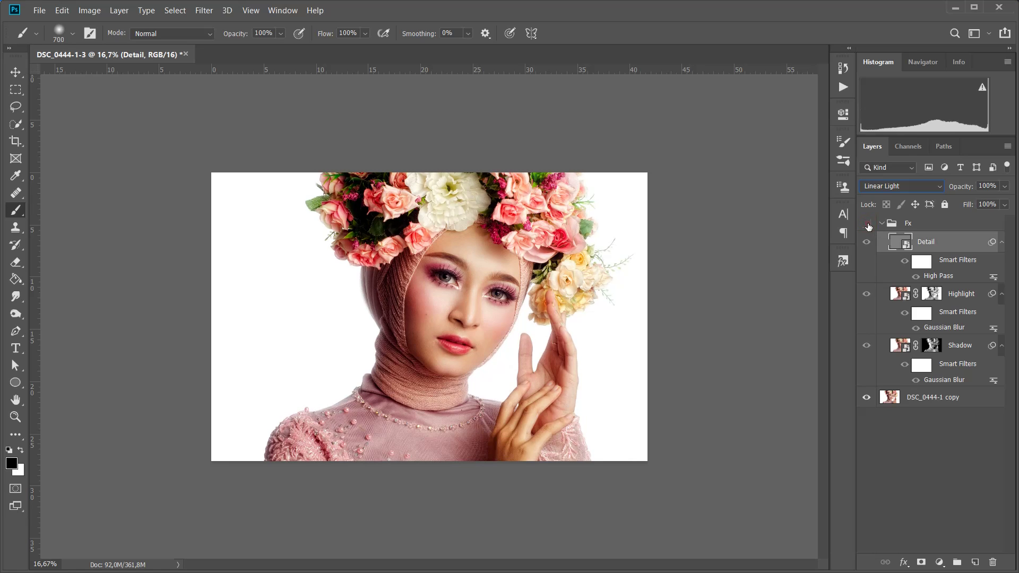
{"action": "left_click", "coordinate": [867, 224]}
{"action": "left_click", "coordinate": [867, 224]}
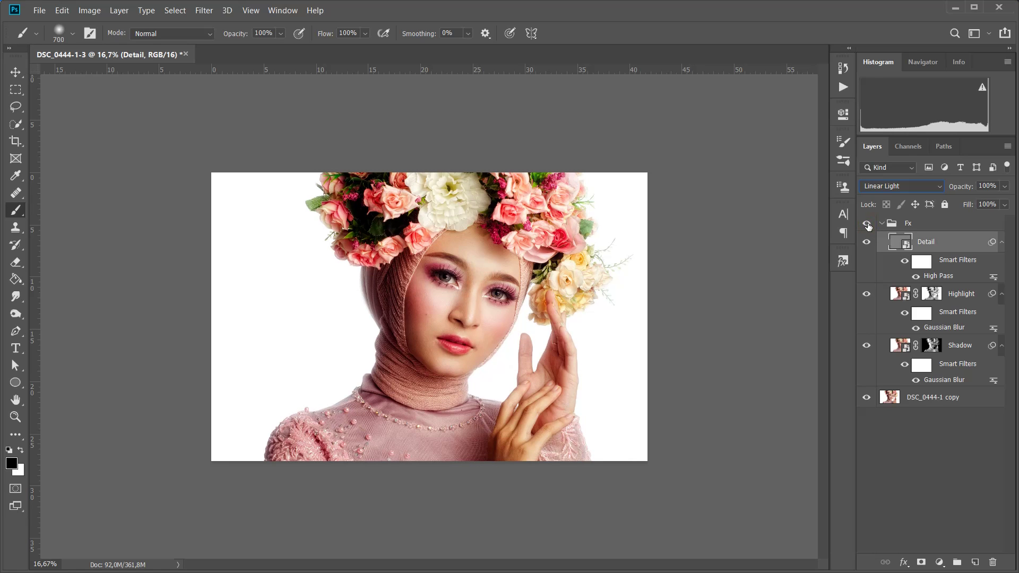
{"action": "left_click", "coordinate": [868, 225]}
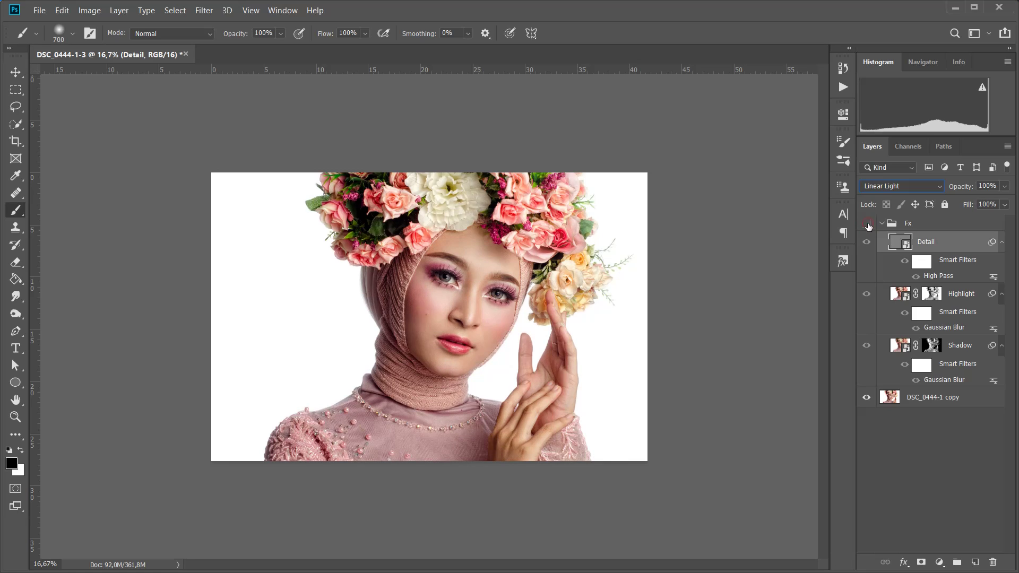
{"action": "left_click", "coordinate": [868, 225]}
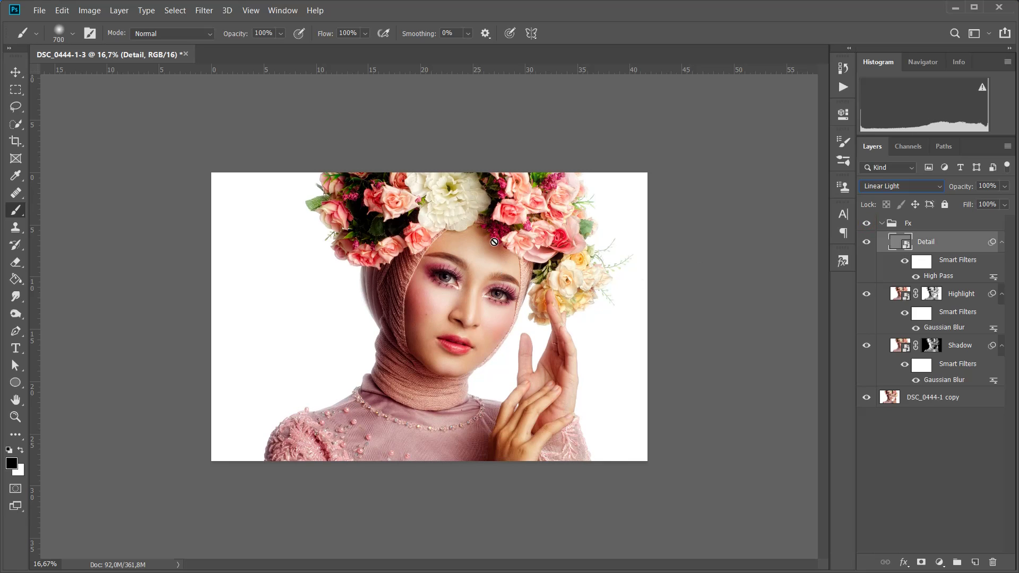
{"action": "left_click", "coordinate": [867, 224]}
{"action": "left_click", "coordinate": [867, 224]}
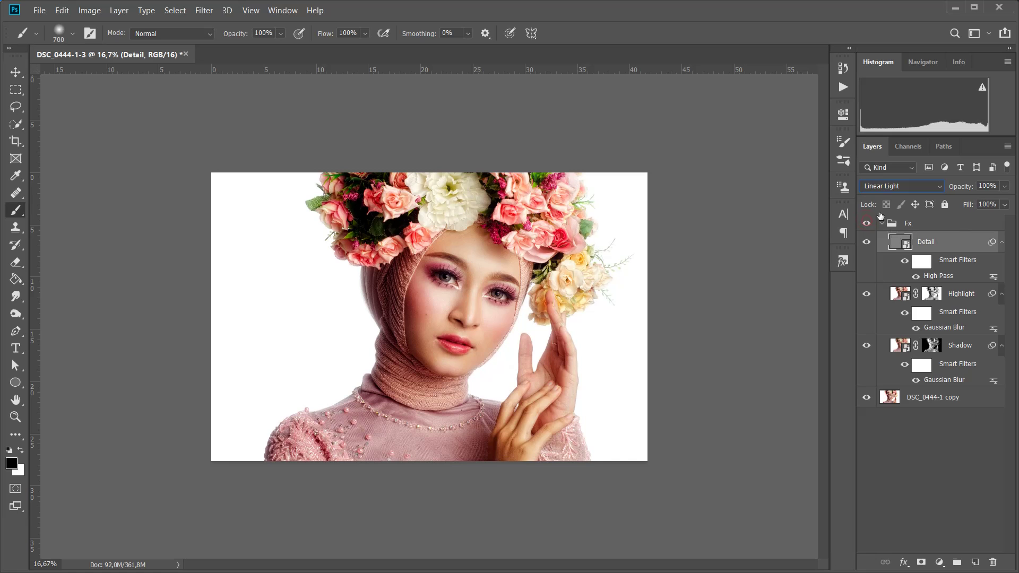
Preview other blend modes on the Highlight layer, keep Soft Light, and compare the portrait with the layer shown and hidden.
{"action": "left_click", "coordinate": [953, 295]}
{"action": "left_click", "coordinate": [920, 190]}
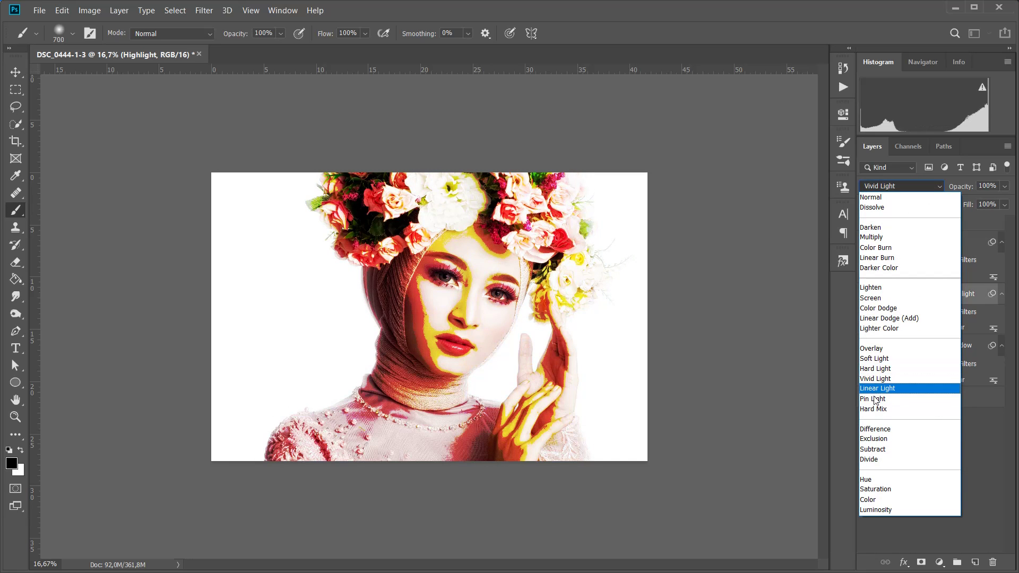
{"action": "left_click", "coordinate": [876, 359]}
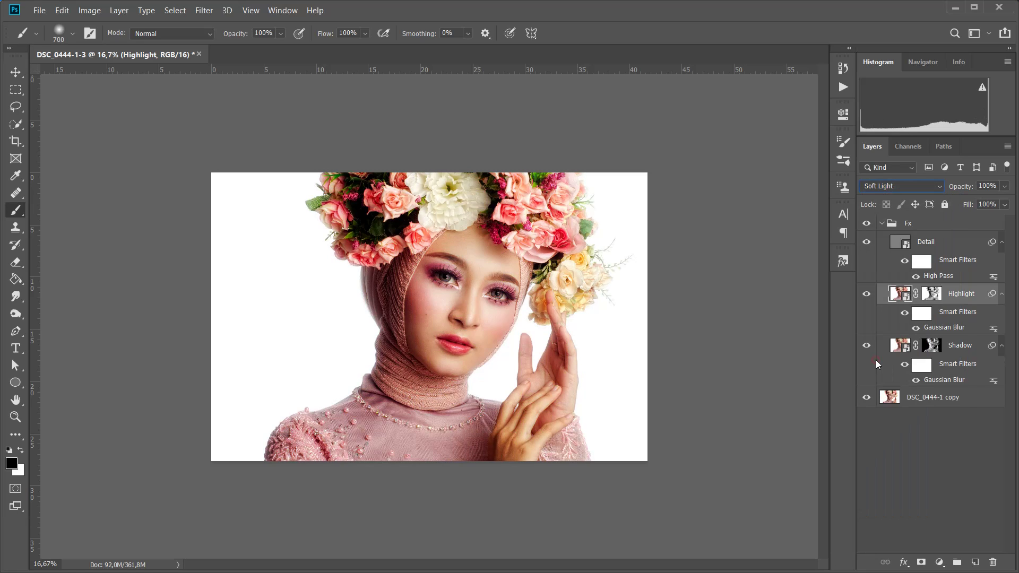
{"action": "left_click", "coordinate": [867, 295]}
{"action": "left_click", "coordinate": [867, 295]}
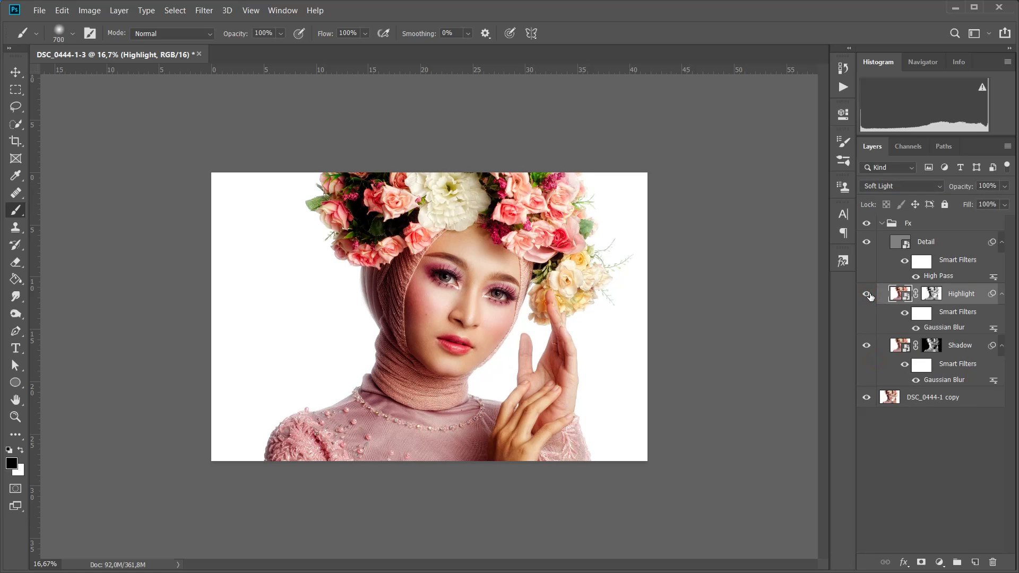
Add a Levels adjustment layer above the Detail layer and raise its black output level to 25.
{"action": "left_click", "coordinate": [956, 239]}
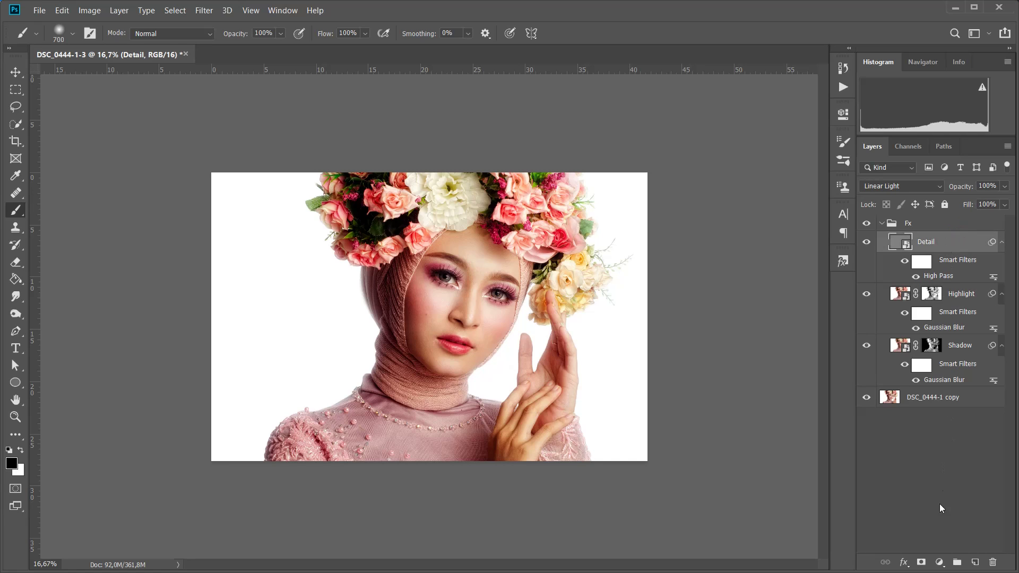
{"action": "left_click", "coordinate": [941, 561]}
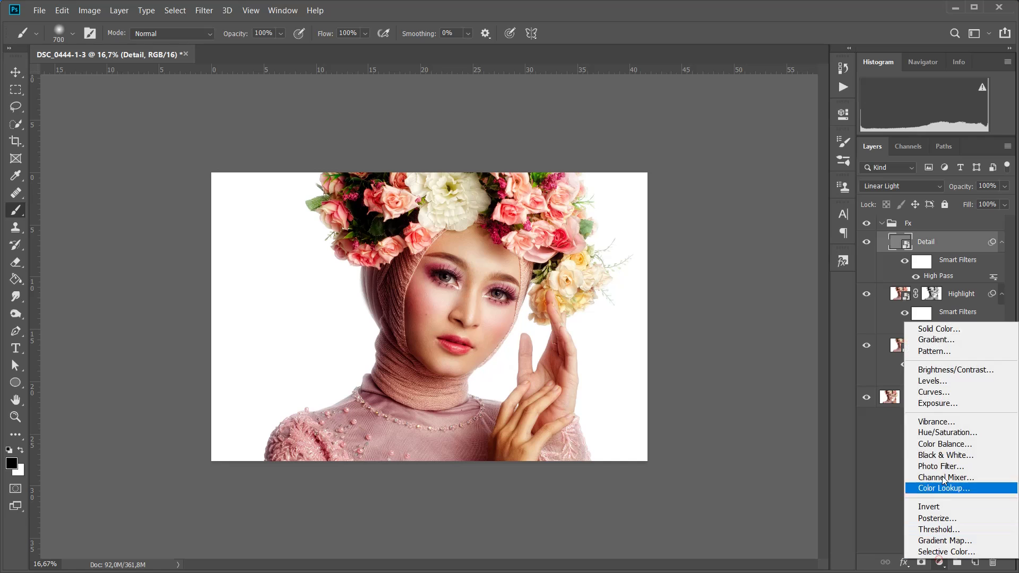
{"action": "left_click", "coordinate": [930, 380]}
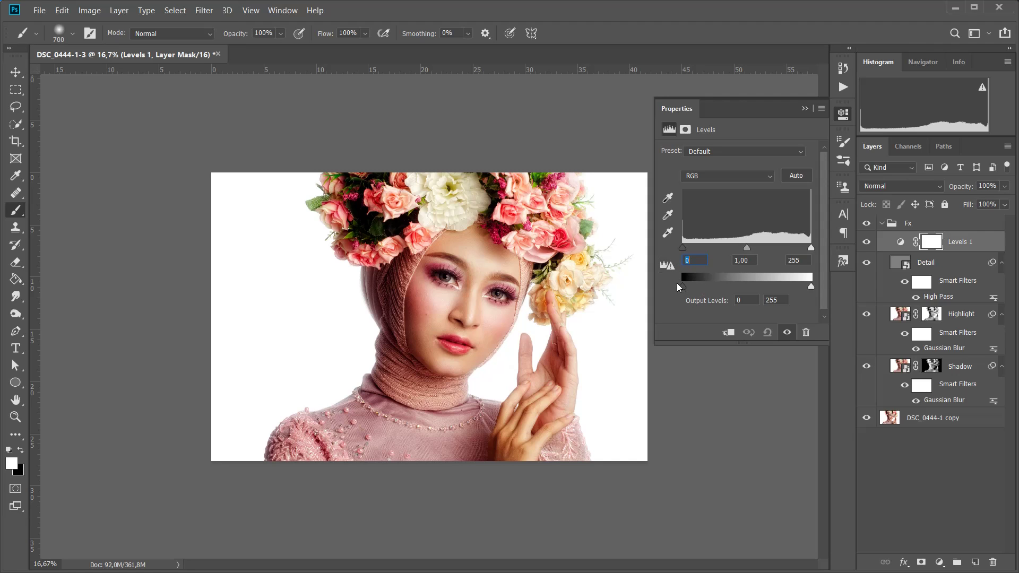
{"action": "left_click_drag", "start_coordinate": [684, 288], "coordinate": [696, 288]}
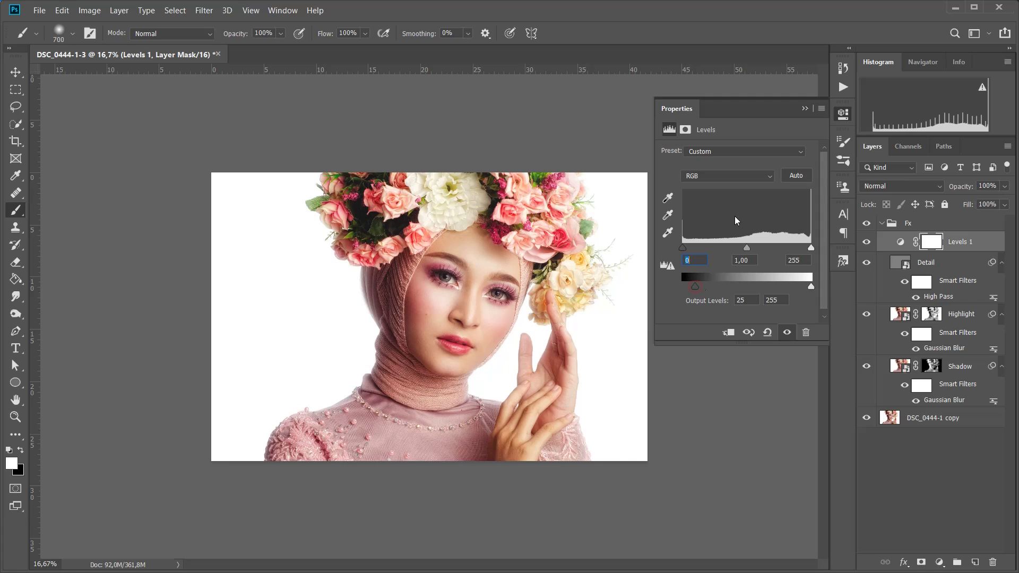
{"action": "left_click", "coordinate": [806, 109]}
Compare the portrait with the Levels adjustment shown and hidden.
{"action": "left_click", "coordinate": [867, 244]}
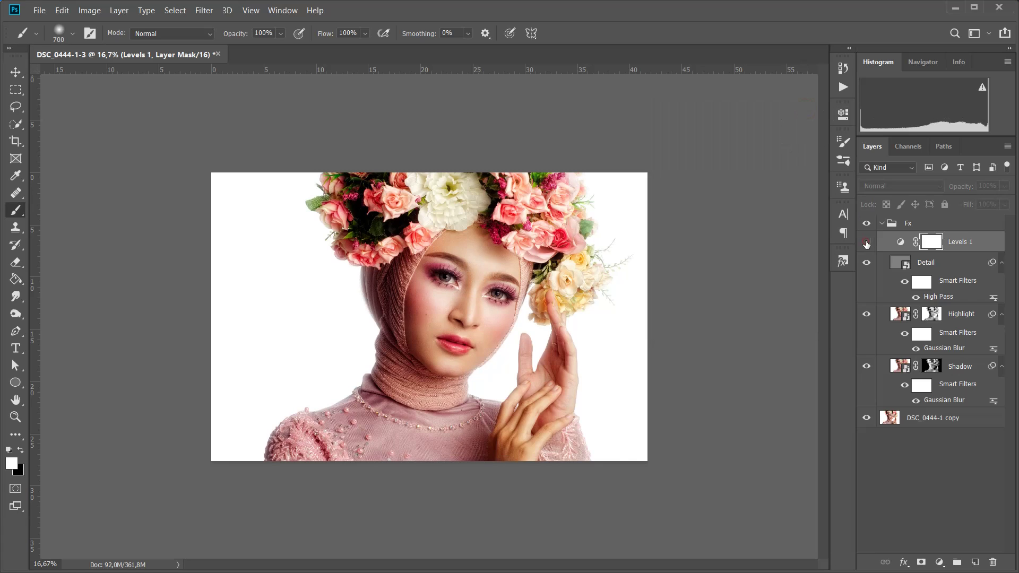
{"action": "left_click", "coordinate": [867, 244]}
{"action": "left_click", "coordinate": [867, 244]}
{"action": "left_click", "coordinate": [867, 244]}
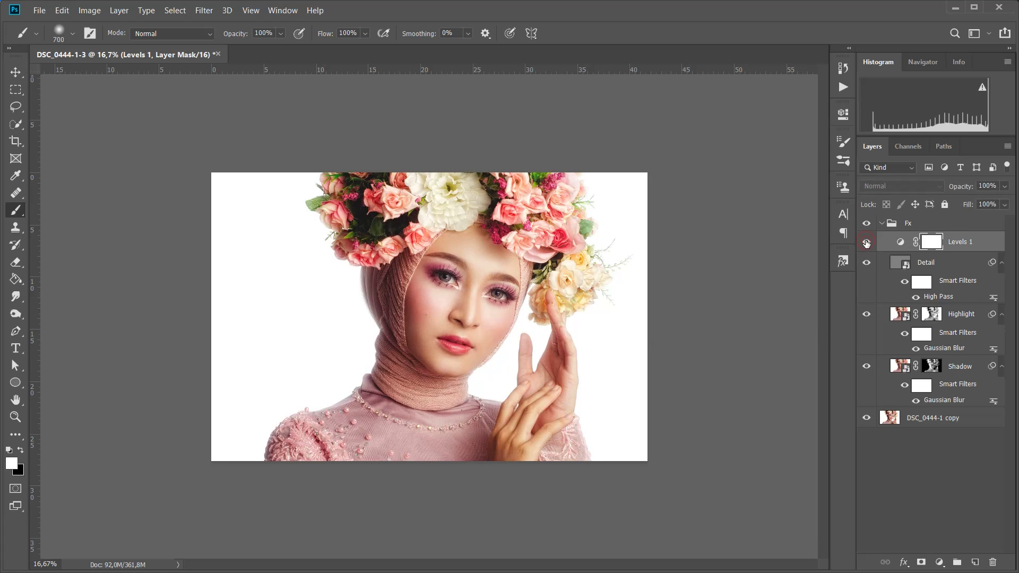
Collapse the Fx group and compare the portrait with the whole group shown and hidden.
{"action": "left_click", "coordinate": [882, 224]}
{"action": "left_click", "coordinate": [869, 224]}
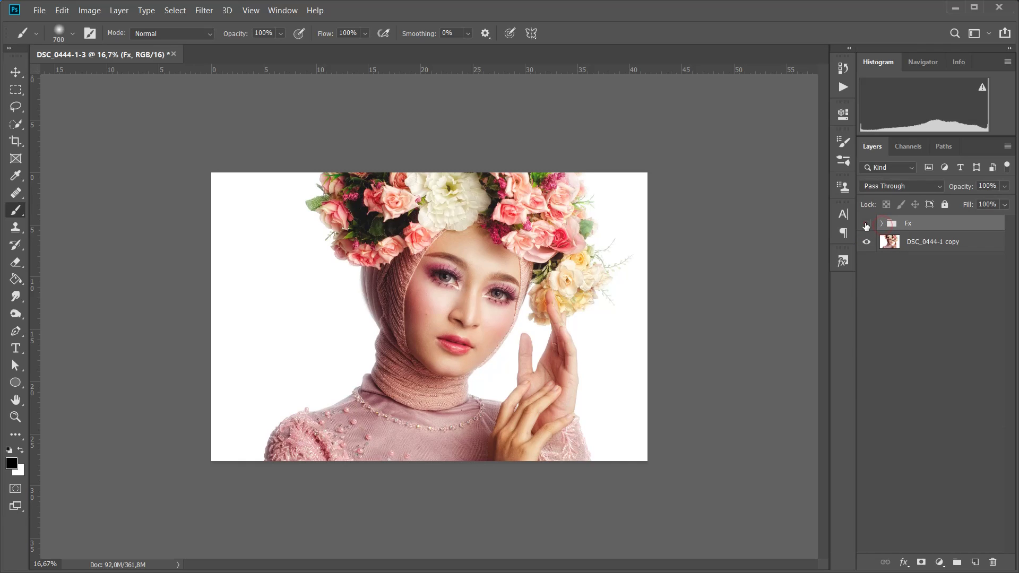
{"action": "left_click", "coordinate": [867, 224]}
{"action": "left_click", "coordinate": [867, 224]}
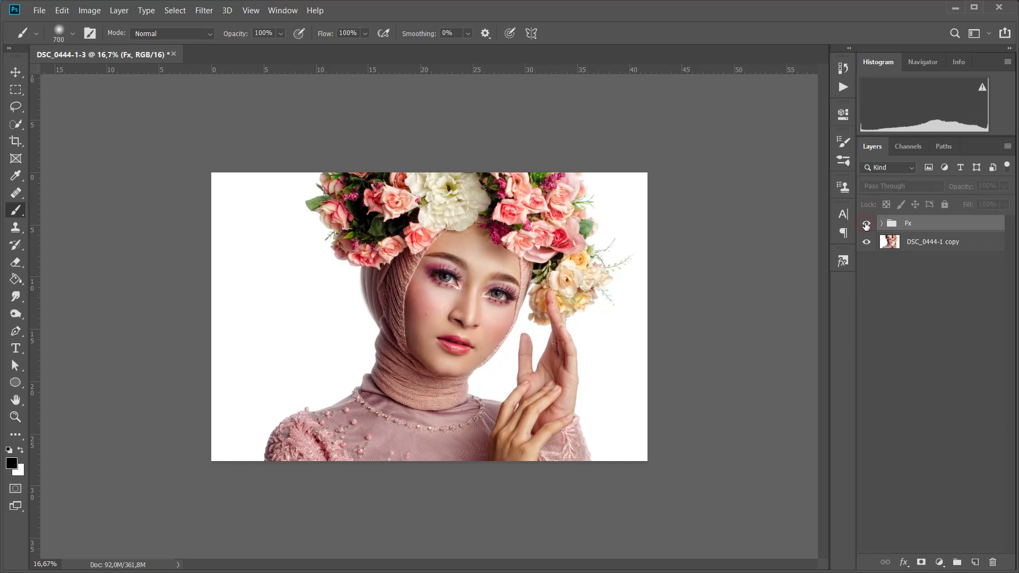
{"action": "left_click", "coordinate": [867, 224]}
{"action": "left_click", "coordinate": [867, 224]}
{"action": "left_click", "coordinate": [867, 224]}
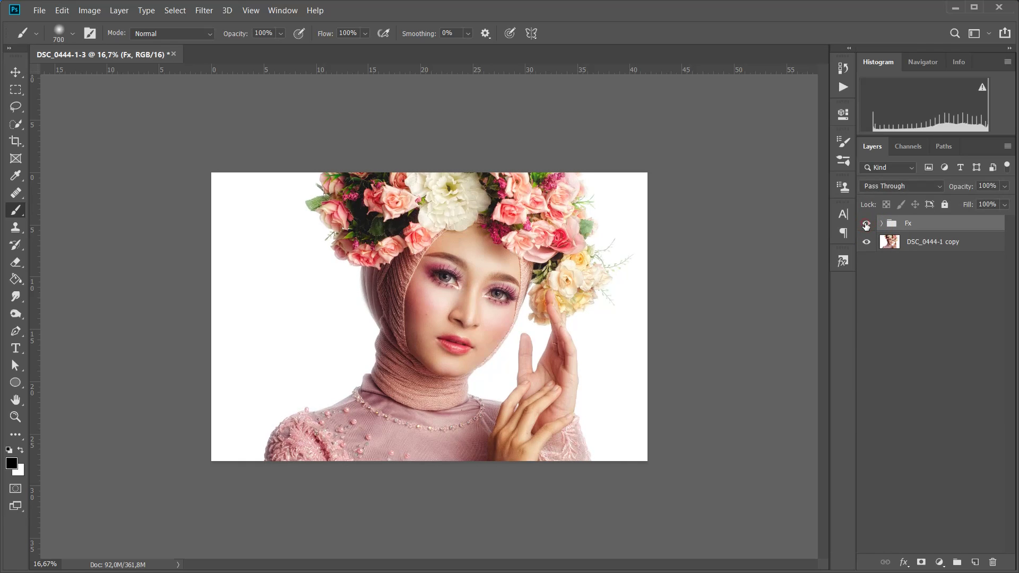
Expand the Fx group and add a Vibrance adjustment above the Levels layer with vibrance +27 and saturation -9.
{"action": "left_click", "coordinate": [881, 225]}
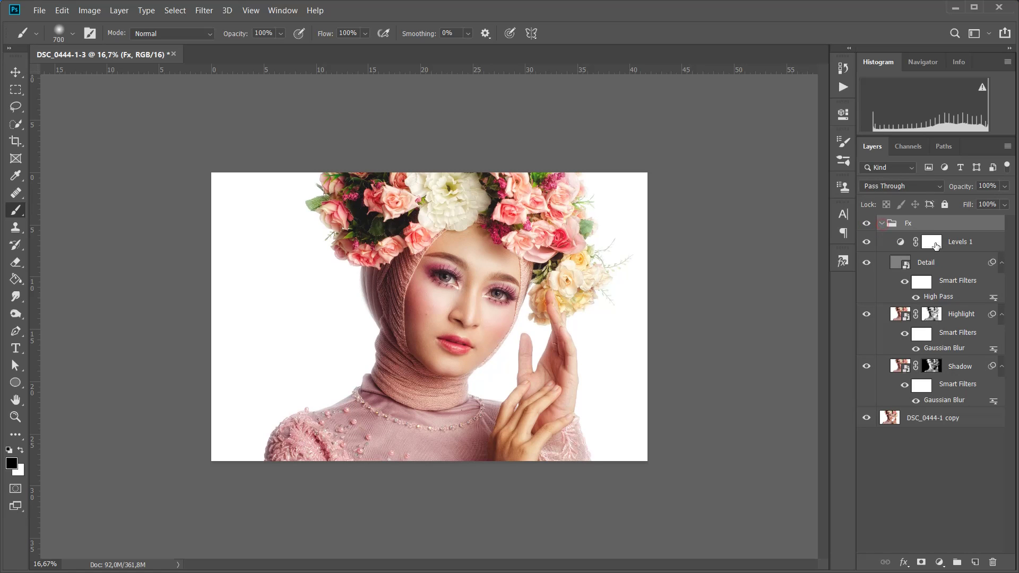
{"action": "left_click", "coordinate": [952, 245]}
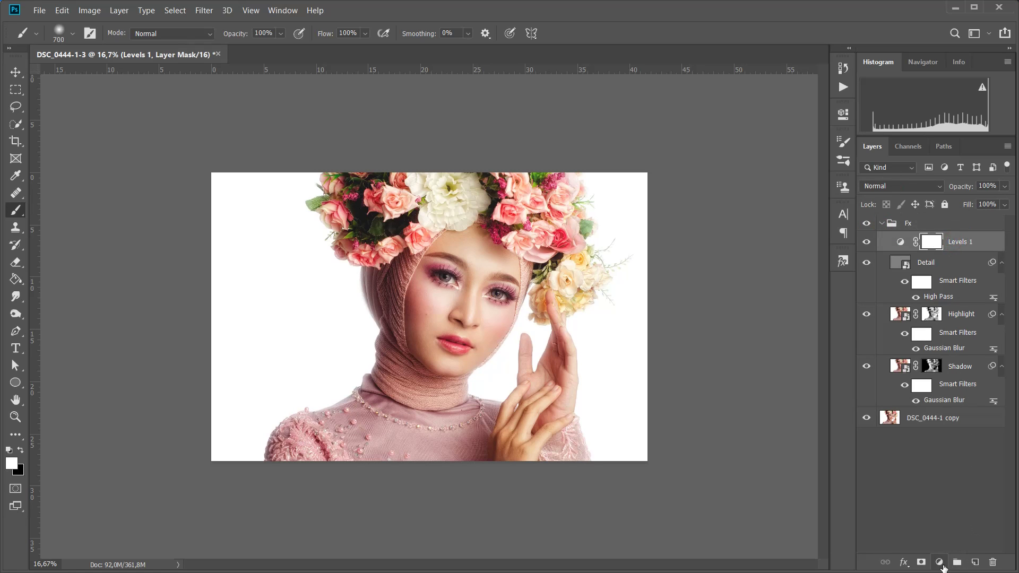
{"action": "left_click", "coordinate": [939, 562]}
{"action": "left_click", "coordinate": [937, 427]}
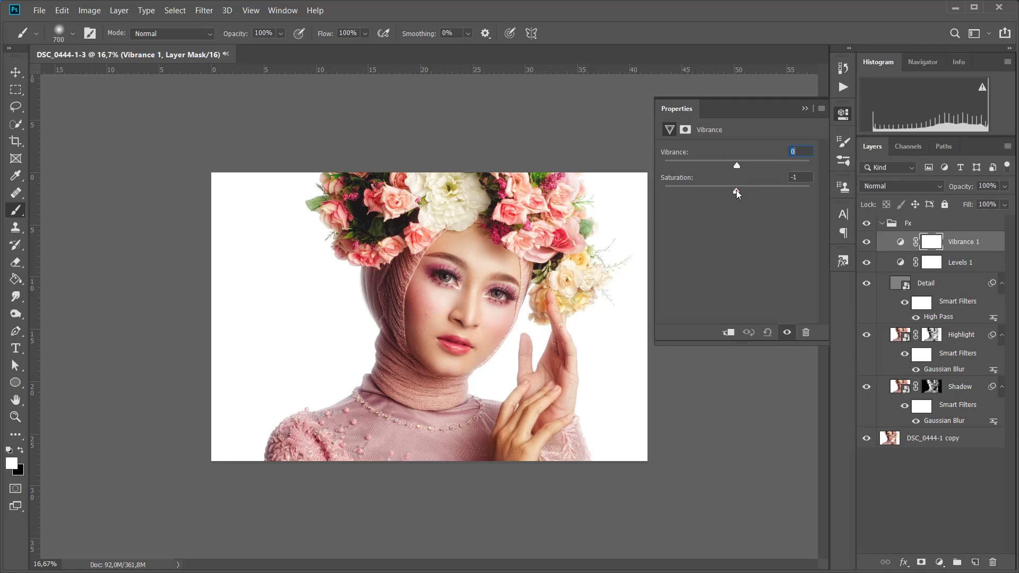
{"action": "left_click_drag", "start_coordinate": [737, 192], "coordinate": [757, 165]}
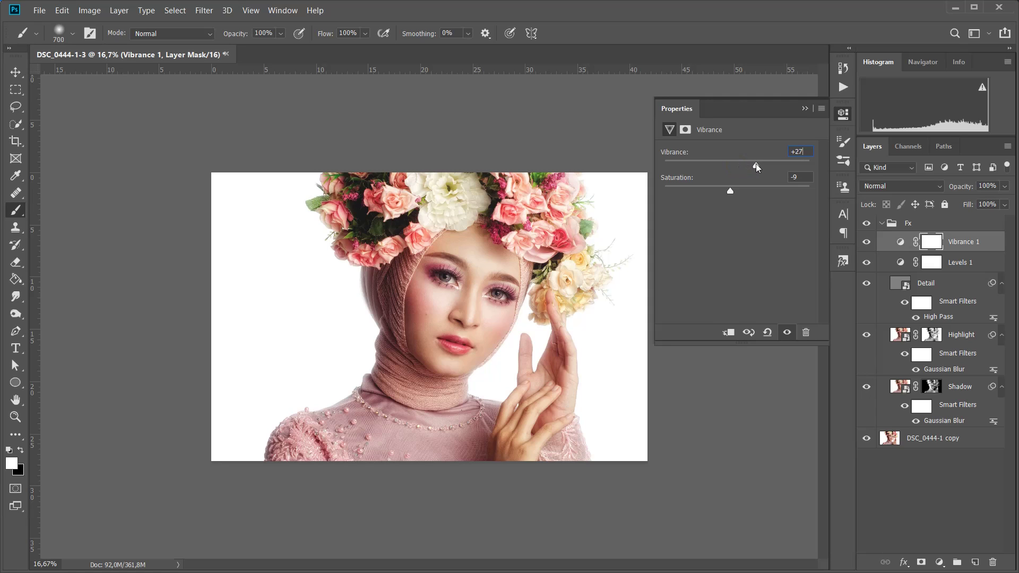
Finish the Vibrance settings and compare the portrait with the Vibrance adjustment shown and hidden.
{"action": "left_click", "coordinate": [728, 190]}
{"action": "left_click", "coordinate": [806, 108]}
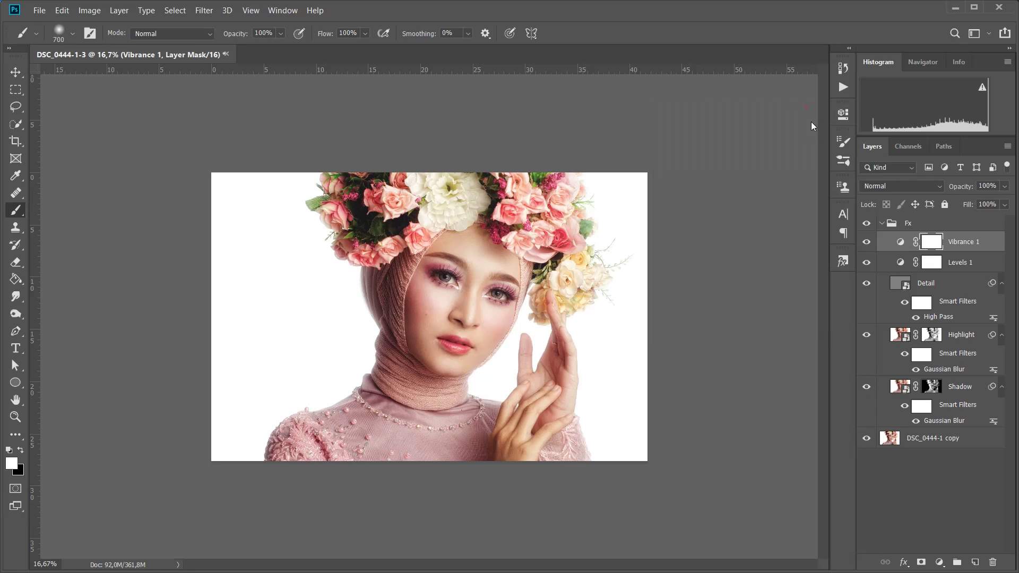
{"action": "left_click", "coordinate": [867, 242]}
{"action": "left_click", "coordinate": [867, 242]}
Collapse the Fx group and compare the full portrait with all the group's effects hidden and shown.
{"action": "left_click", "coordinate": [882, 224]}
{"action": "left_click", "coordinate": [867, 224]}
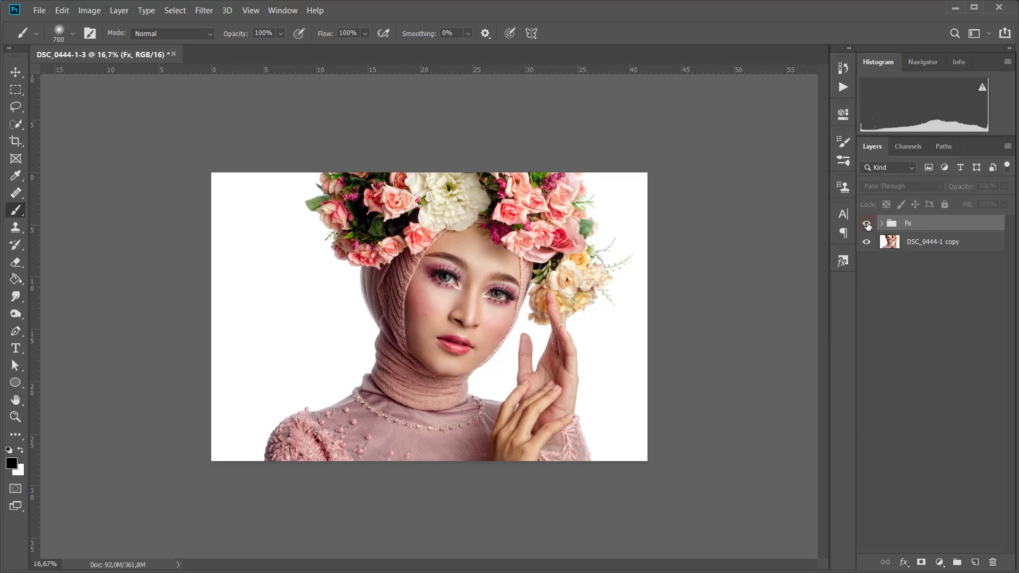
{"action": "left_click", "coordinate": [867, 224]}
{"action": "left_click", "coordinate": [867, 224]}
{"action": "left_click", "coordinate": [867, 224]}
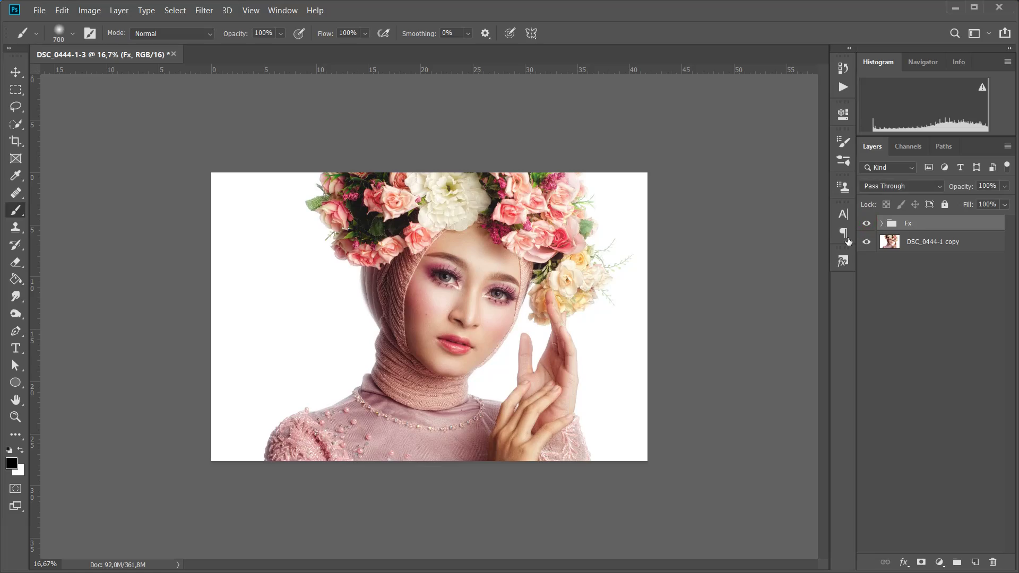
Examine the face up close with the Fx group hidden and shown, and return to the full portrait with the group visible.
{"action": "key", "text": "ctrl+plus"}
{"action": "key", "text": "ctrl+plus"}
{"action": "key", "text": "ctrl+plus"}
{"action": "key", "text": "ctrl+plus"}
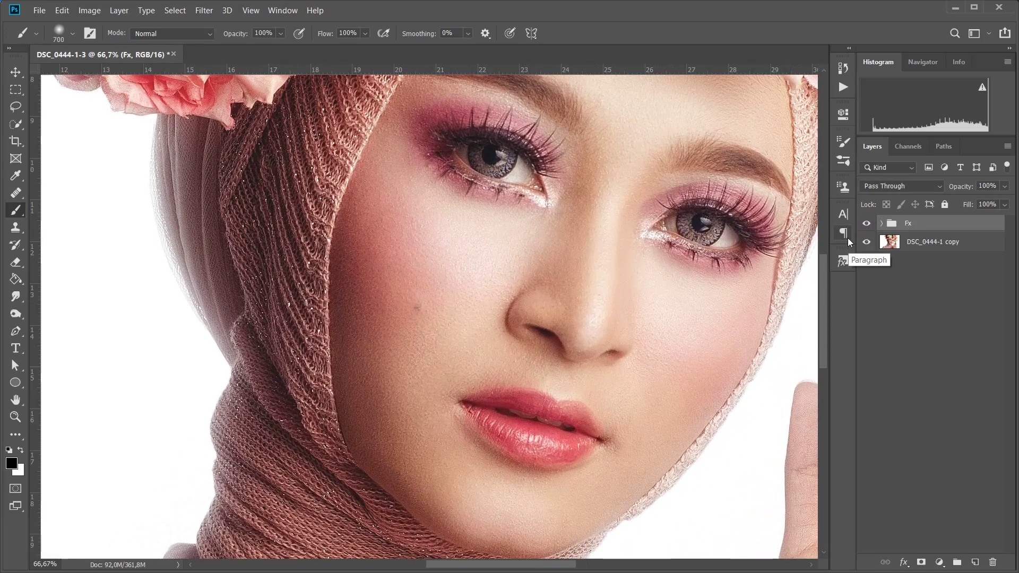
{"action": "left_click", "coordinate": [867, 223]}
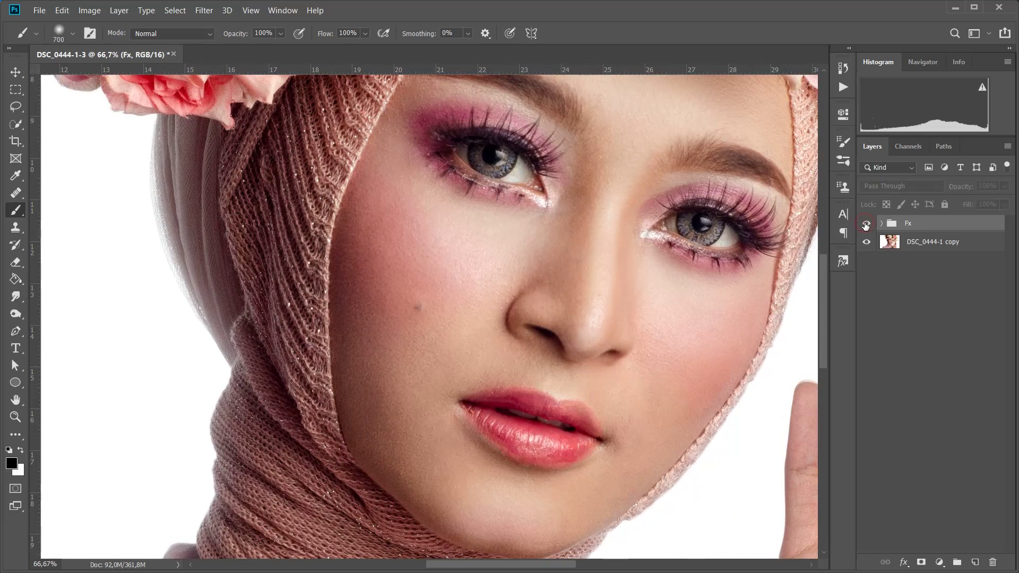
{"action": "left_click", "coordinate": [867, 223]}
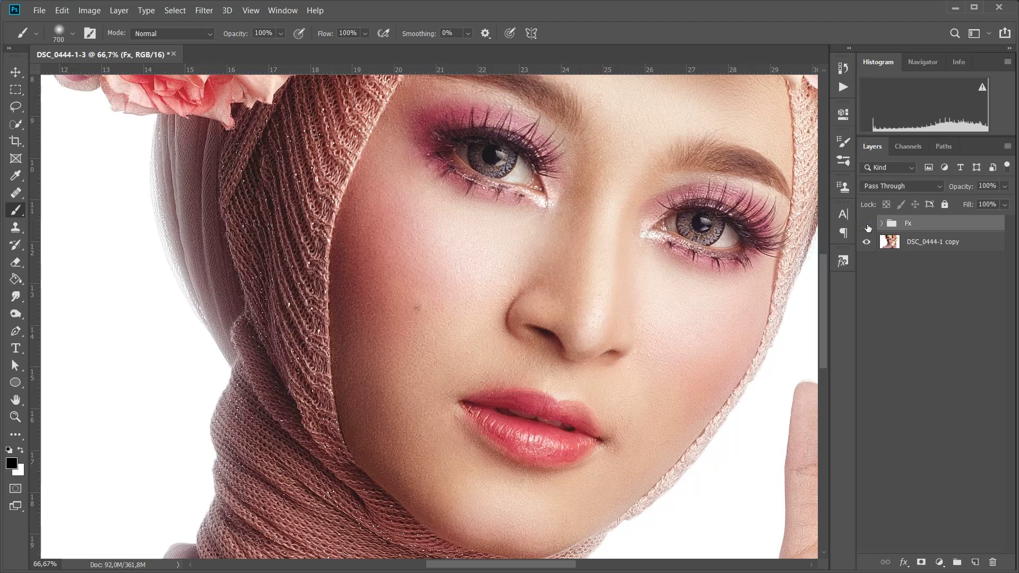
{"action": "left_click", "coordinate": [867, 224]}
{"action": "left_click", "coordinate": [867, 223]}
{"action": "key", "text": "ctrl+minus"}
{"action": "key", "text": "ctrl+minus"}
{"action": "key", "text": "ctrl+minus"}
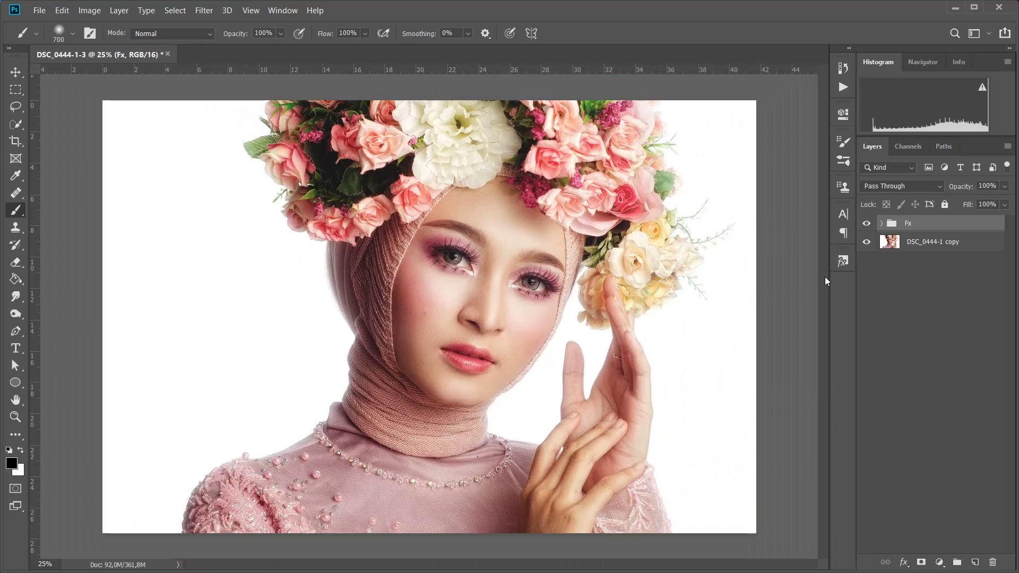
{"action": "key", "text": "ctrl+minus"}
{"action": "key", "text": "ctrl+minus"}
{"action": "key", "text": "ctrl+plus"}
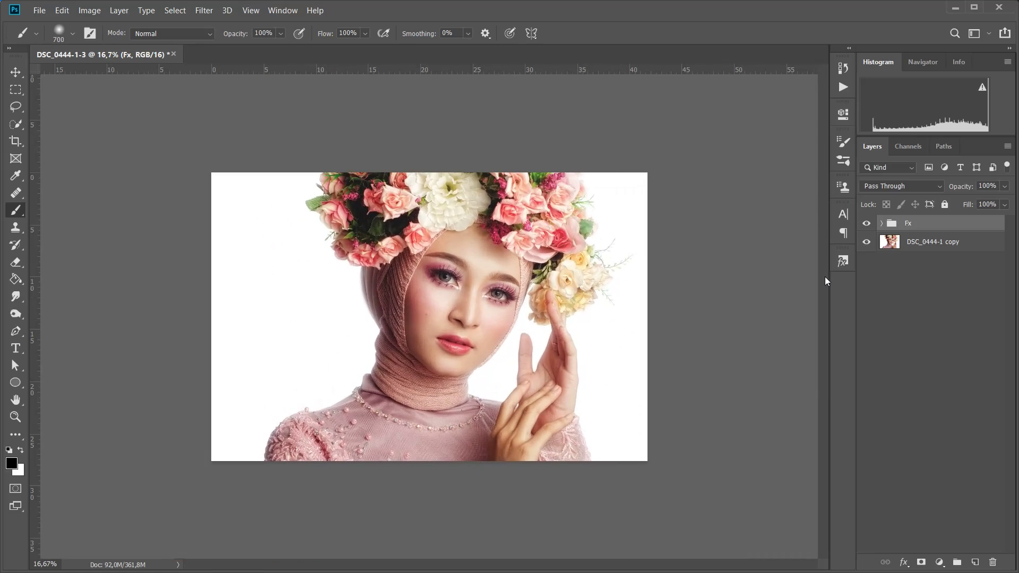